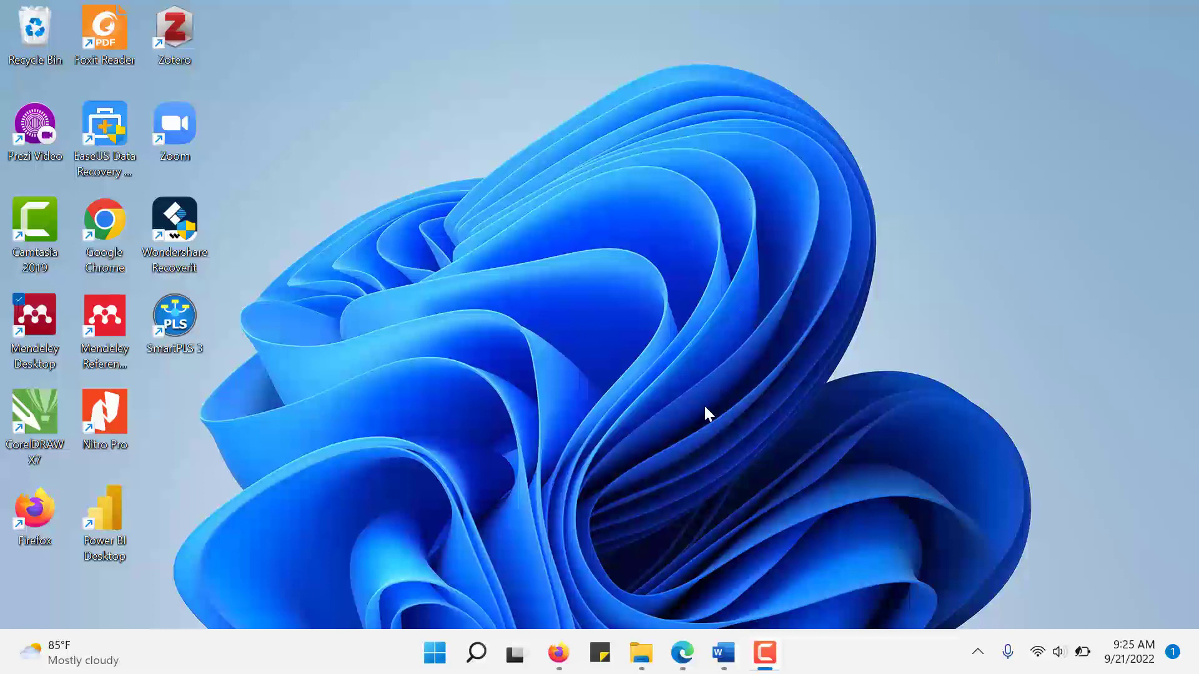
# Open a new Microsoft Edge window, search the web for "googl scholar" and open the Google Scholar site
pyautogui.click(681, 652)
pyautogui.rightClick(678, 656)
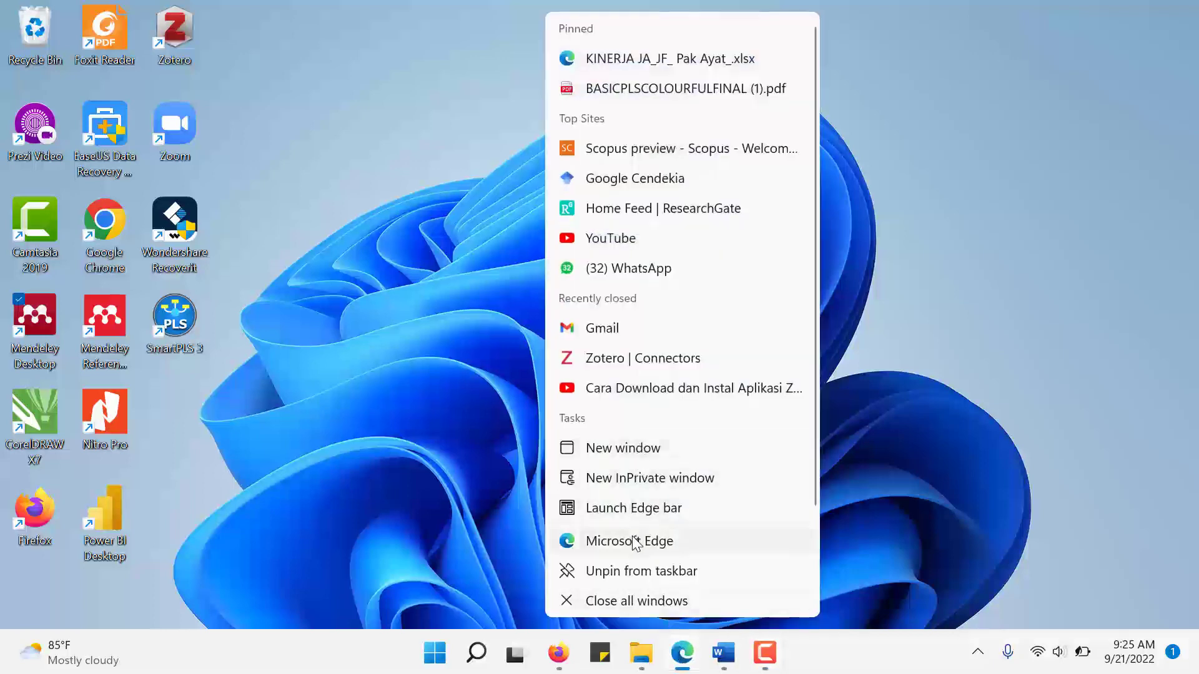
pyautogui.click(632, 541)
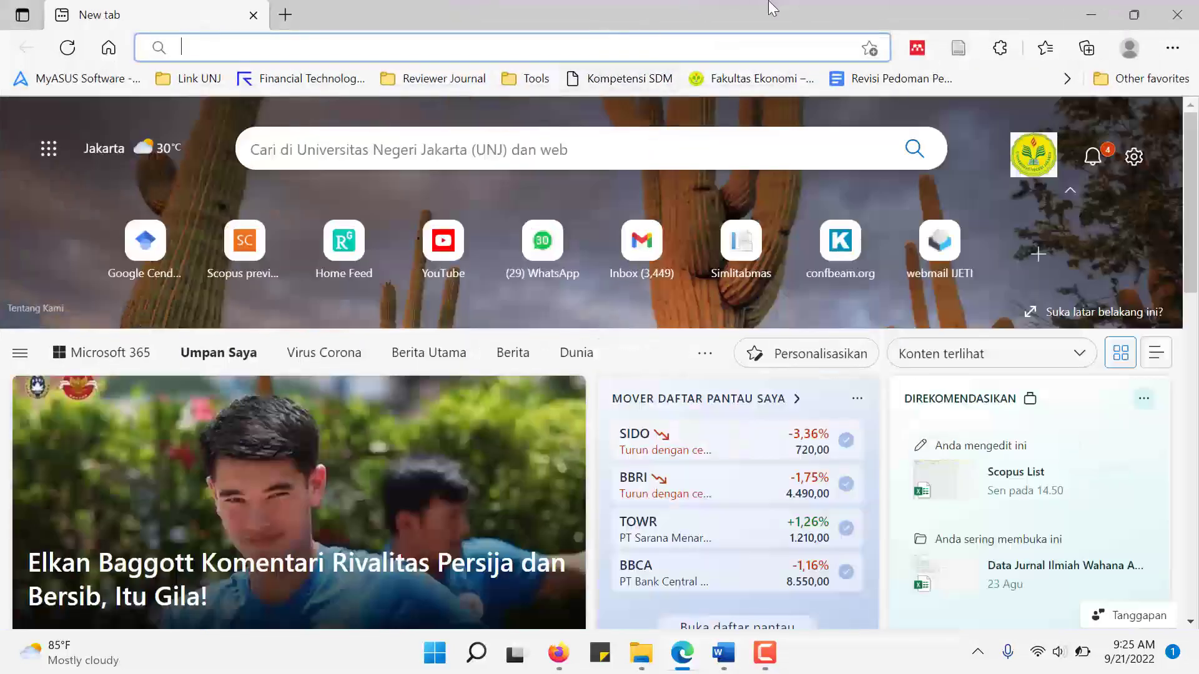
pyautogui.write('goog')
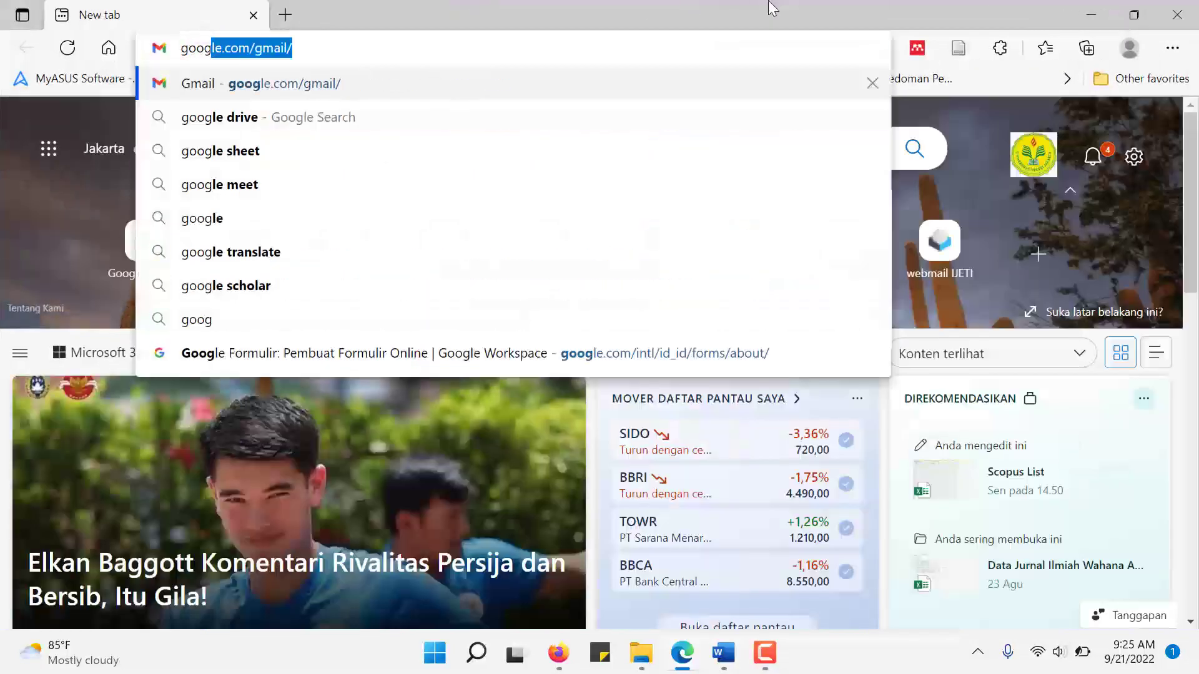
pyautogui.write('l sch')
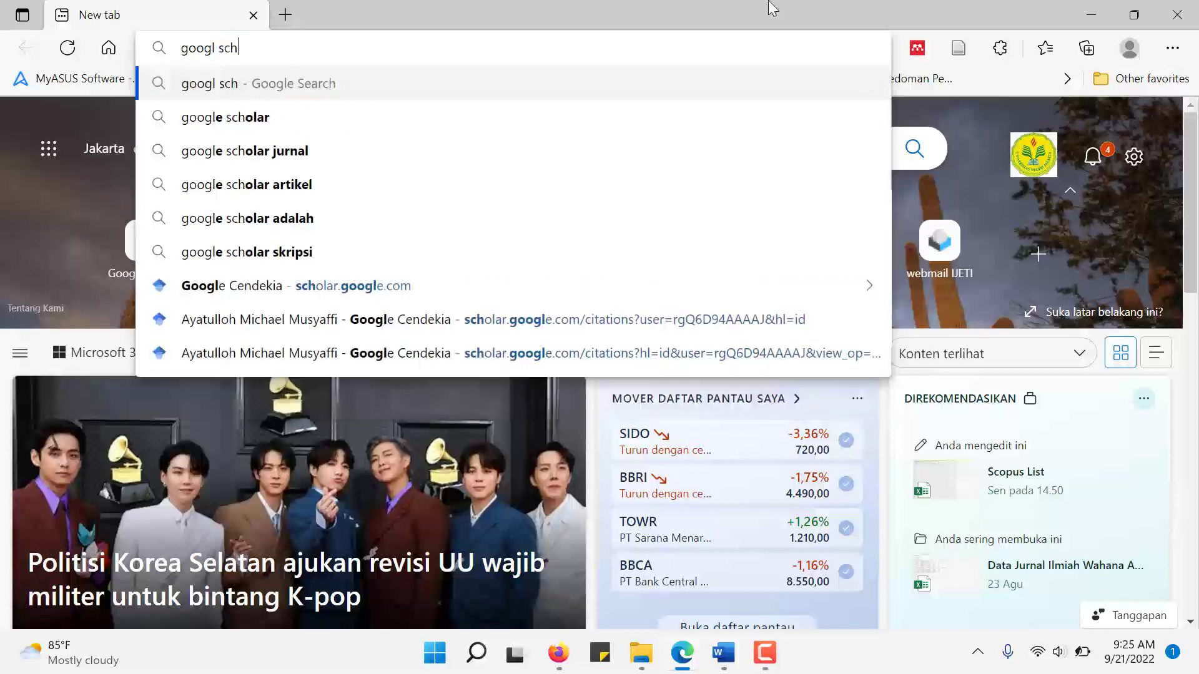
pyautogui.write('olar')
pyautogui.press('Return')
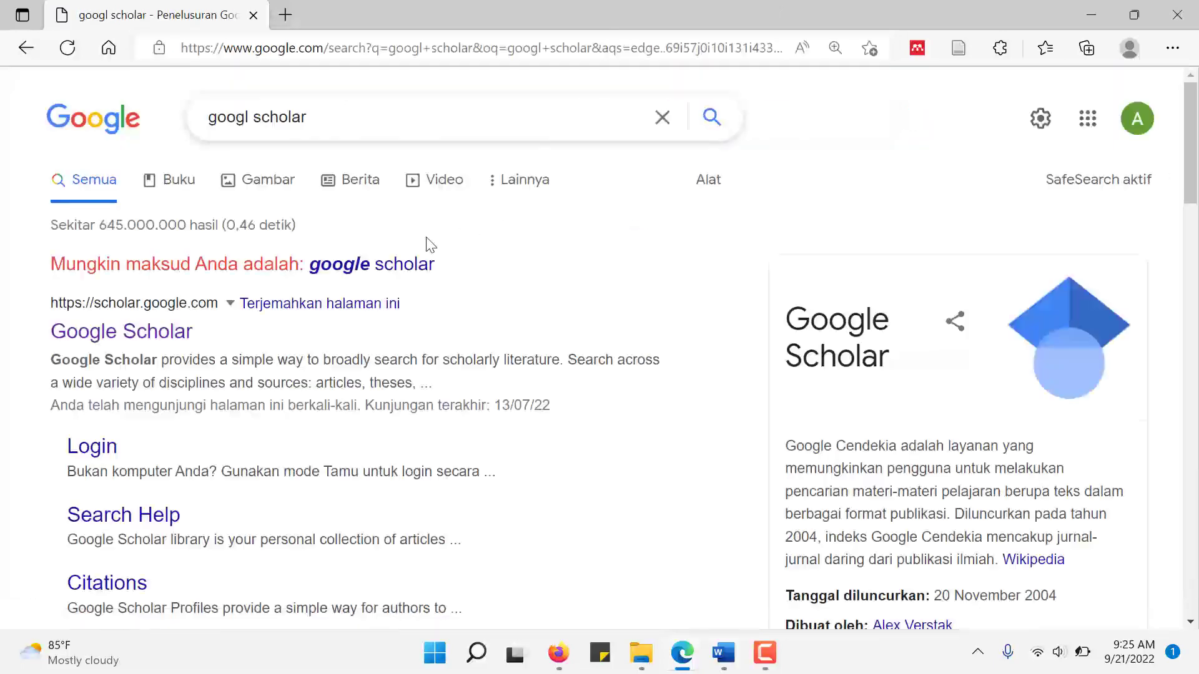
pyautogui.click(98, 336)
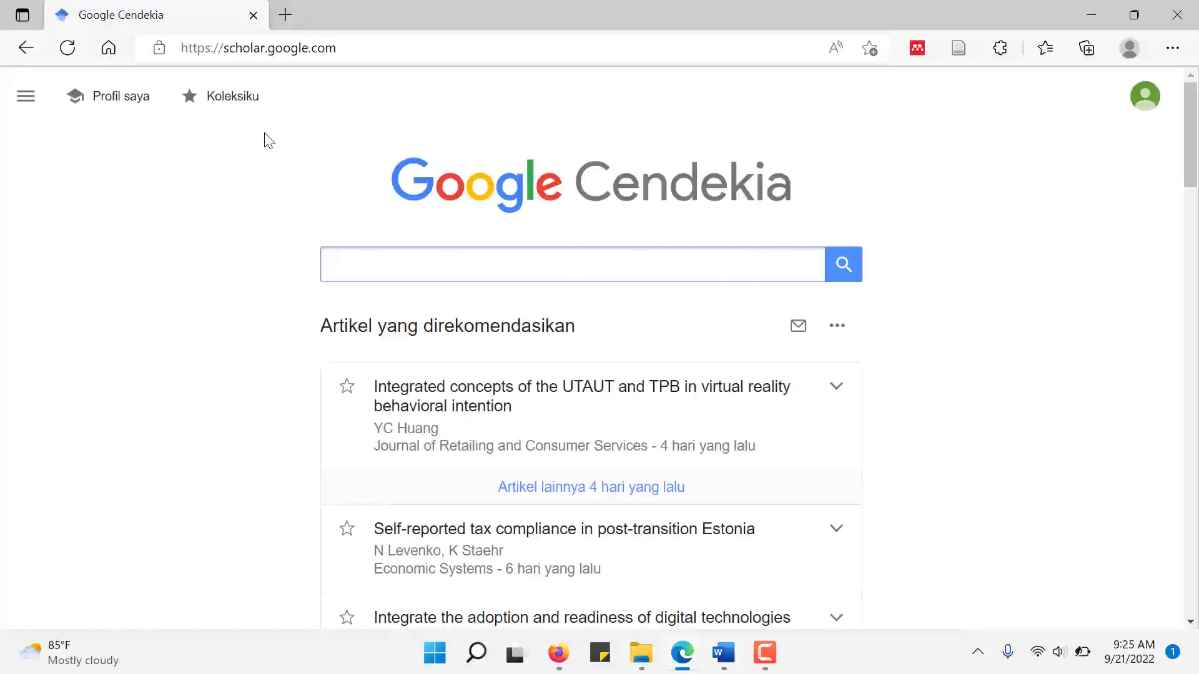
# Search Google Scholar for "technology acceptance model" and look over the results
pyautogui.click(479, 261)
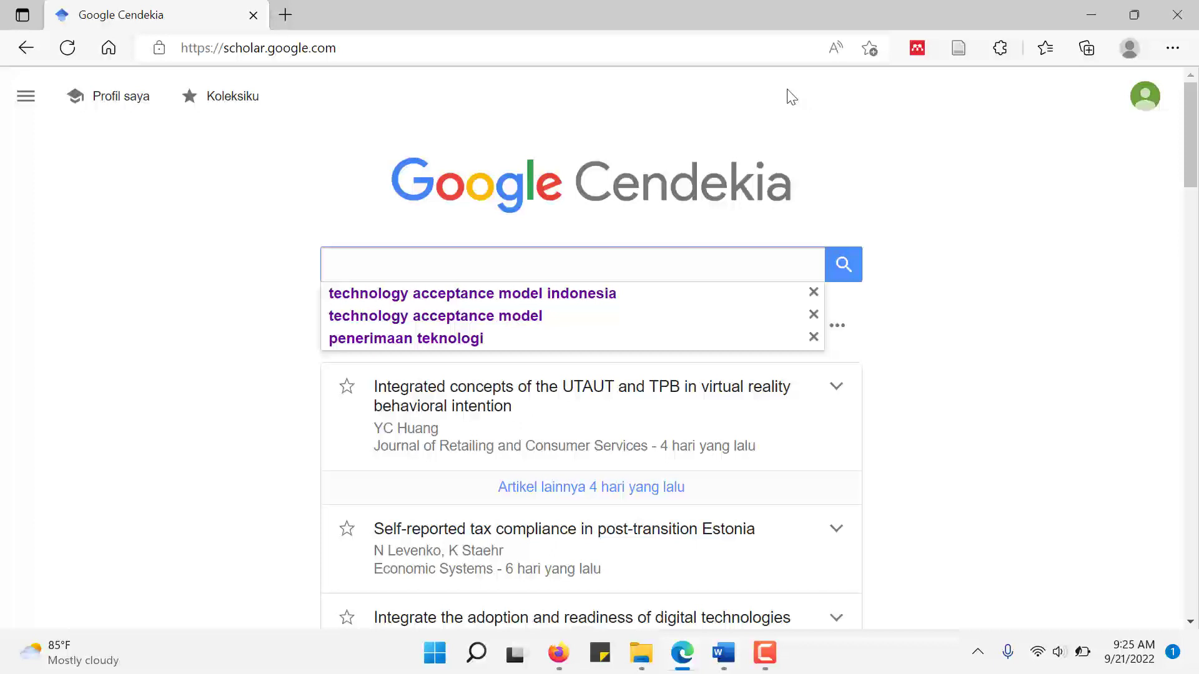
pyautogui.click(529, 317)
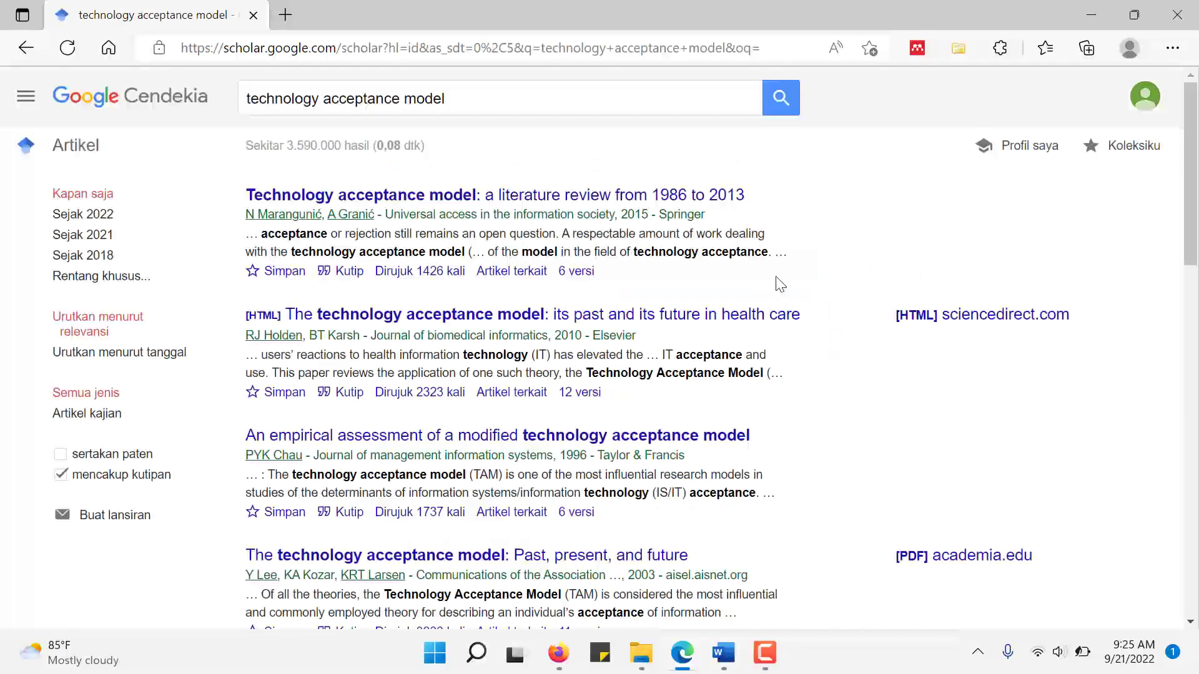
pyautogui.scroll(-5, 649, 381)
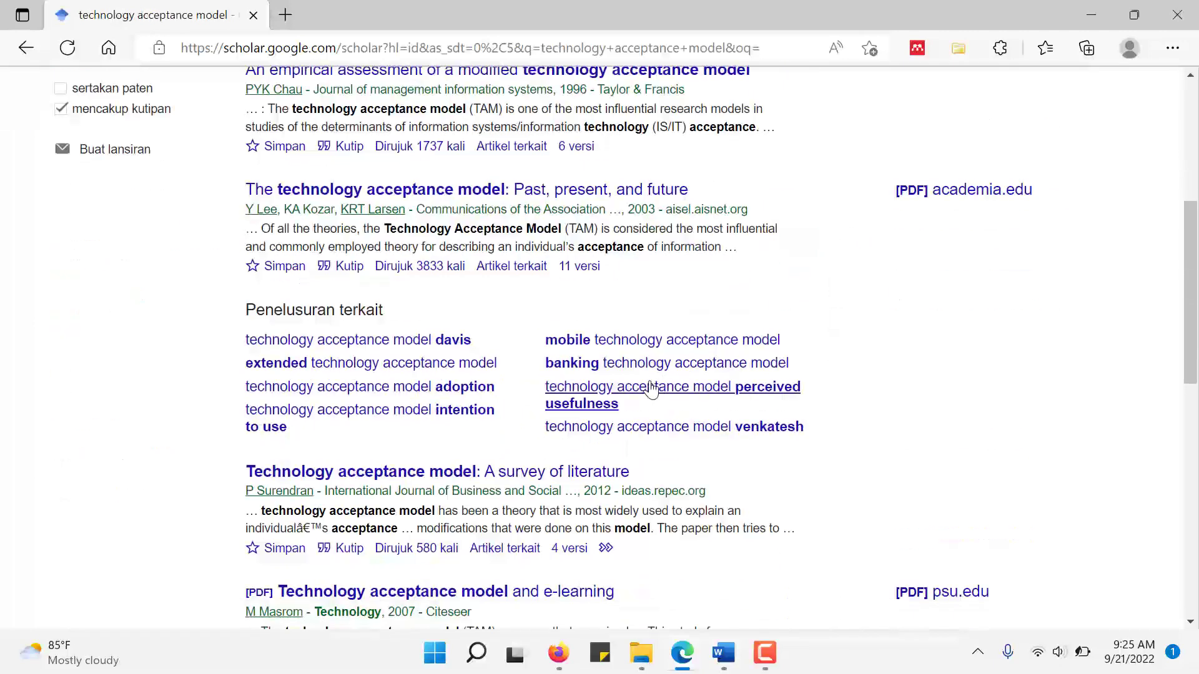
pyautogui.scroll(5, 649, 381)
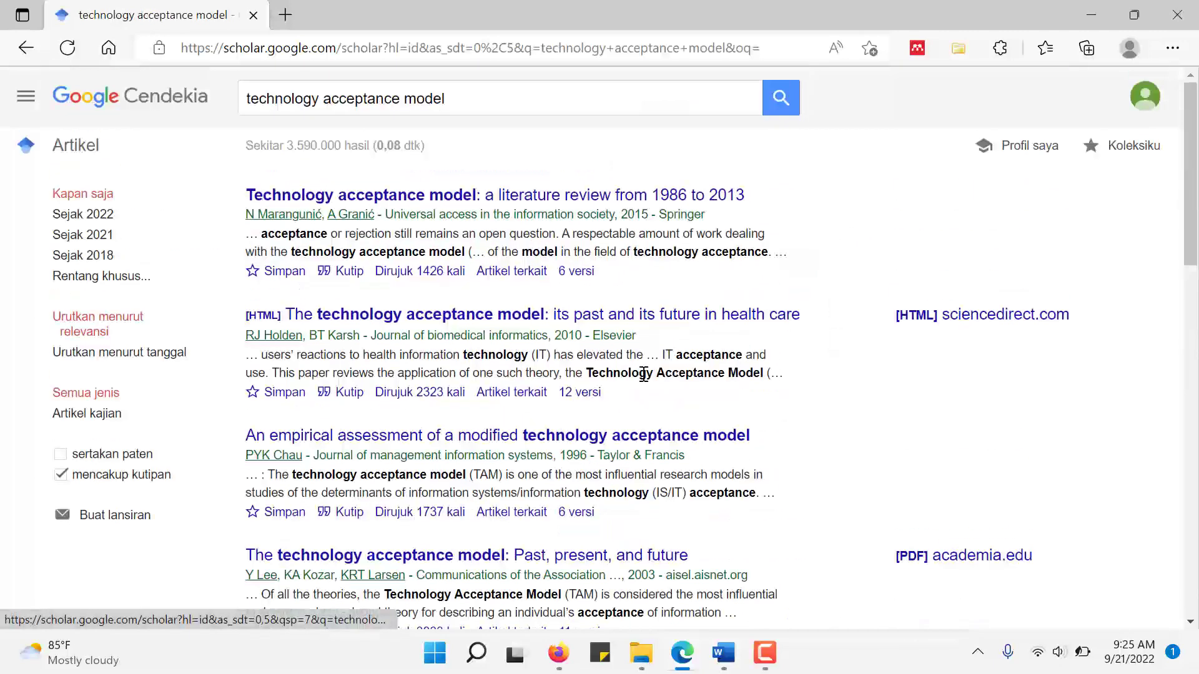
# Open the article "Technology acceptance model: a literature review from 1986 to 2013" in a new browser tab and look through its page
pyautogui.rightClick(476, 194)
pyautogui.press('t')
pyautogui.click(370, 9)
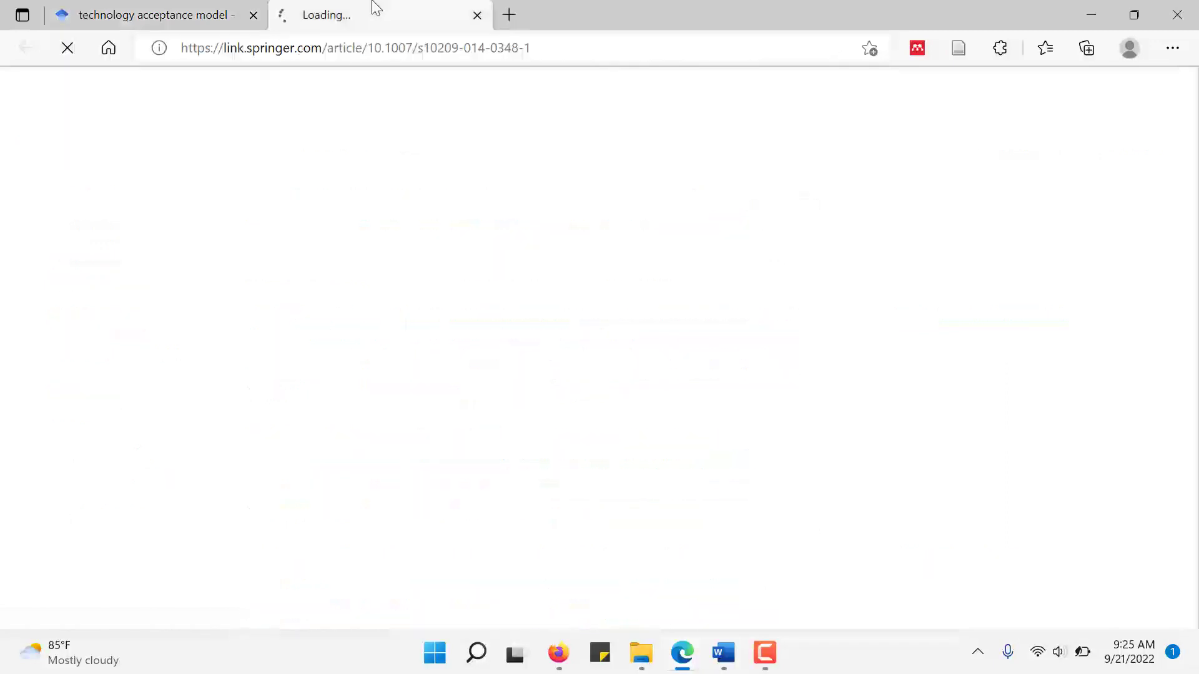
pyautogui.click(220, 6)
pyautogui.click(374, 11)
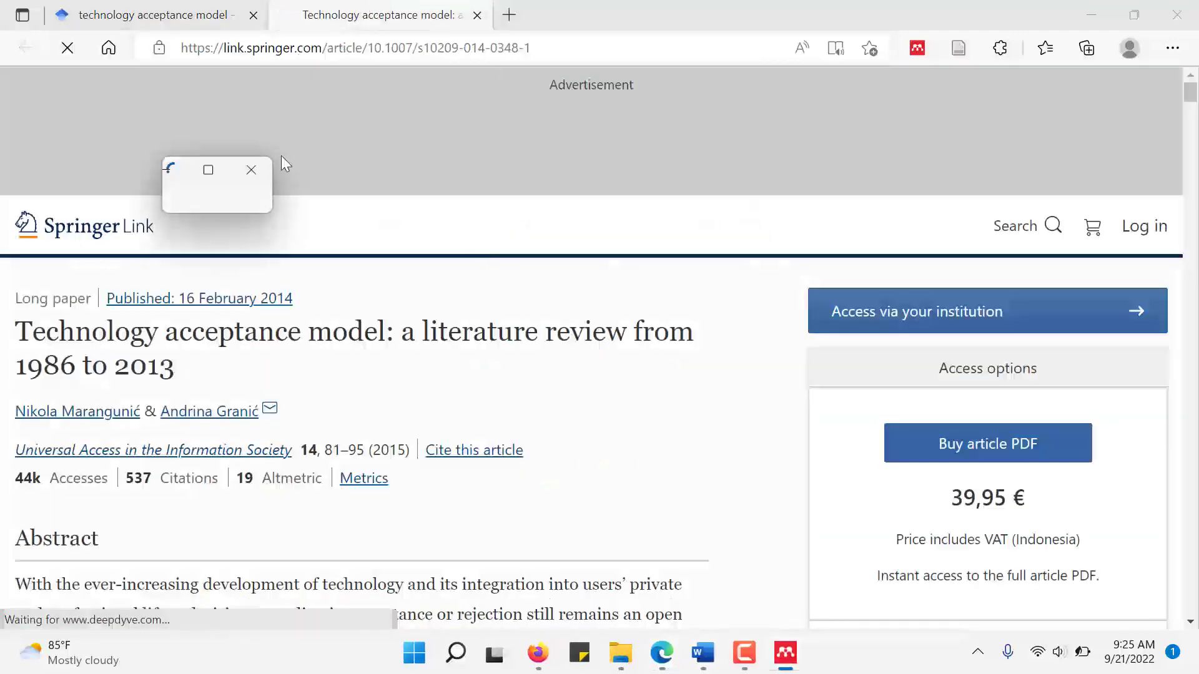
pyautogui.click(251, 170)
pyautogui.click(437, 15)
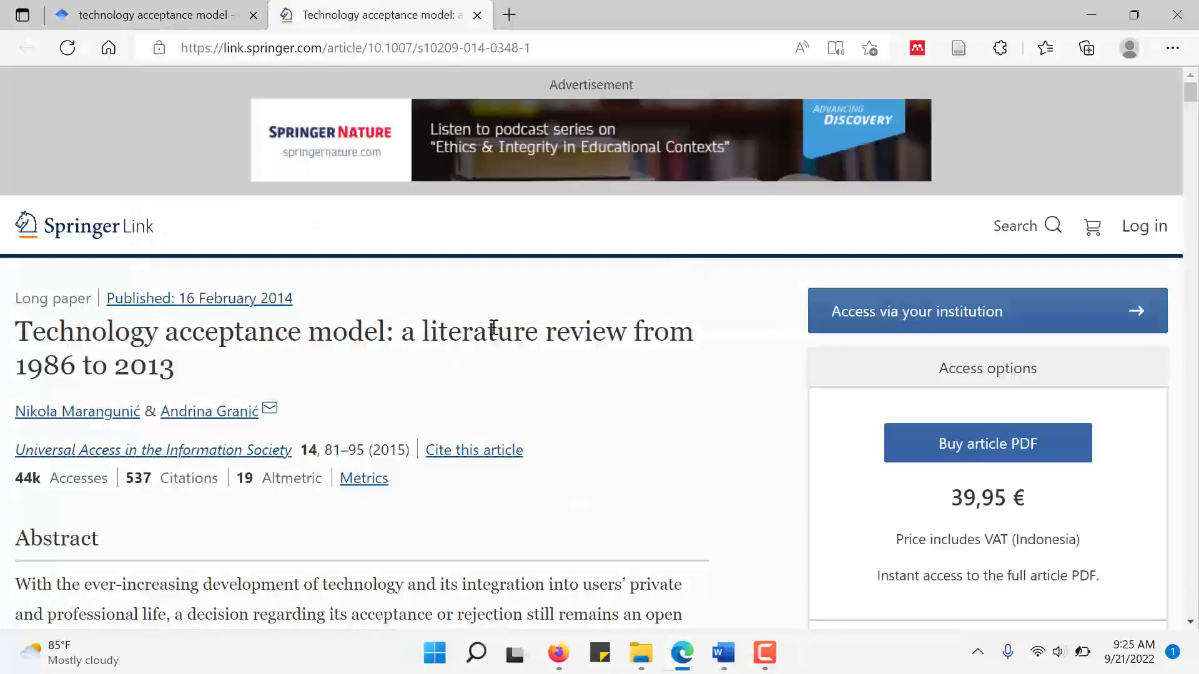
pyautogui.scroll(-5, 487, 306)
pyautogui.scroll(-5, 480, 319)
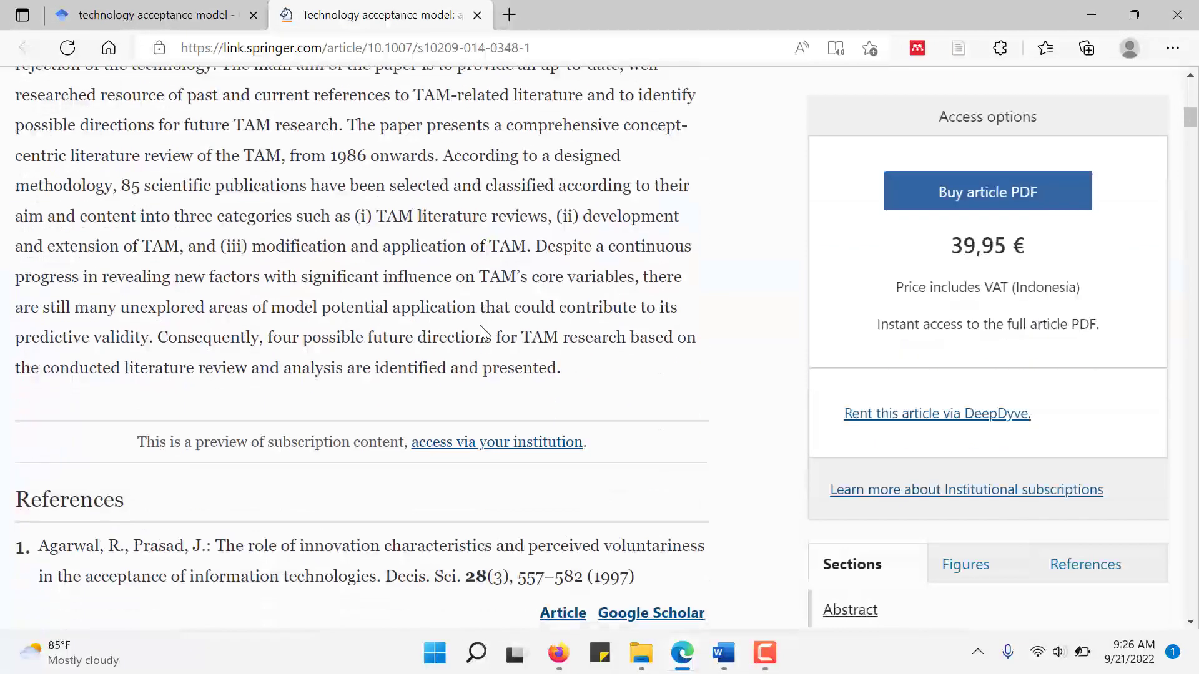
pyautogui.scroll(10, 480, 334)
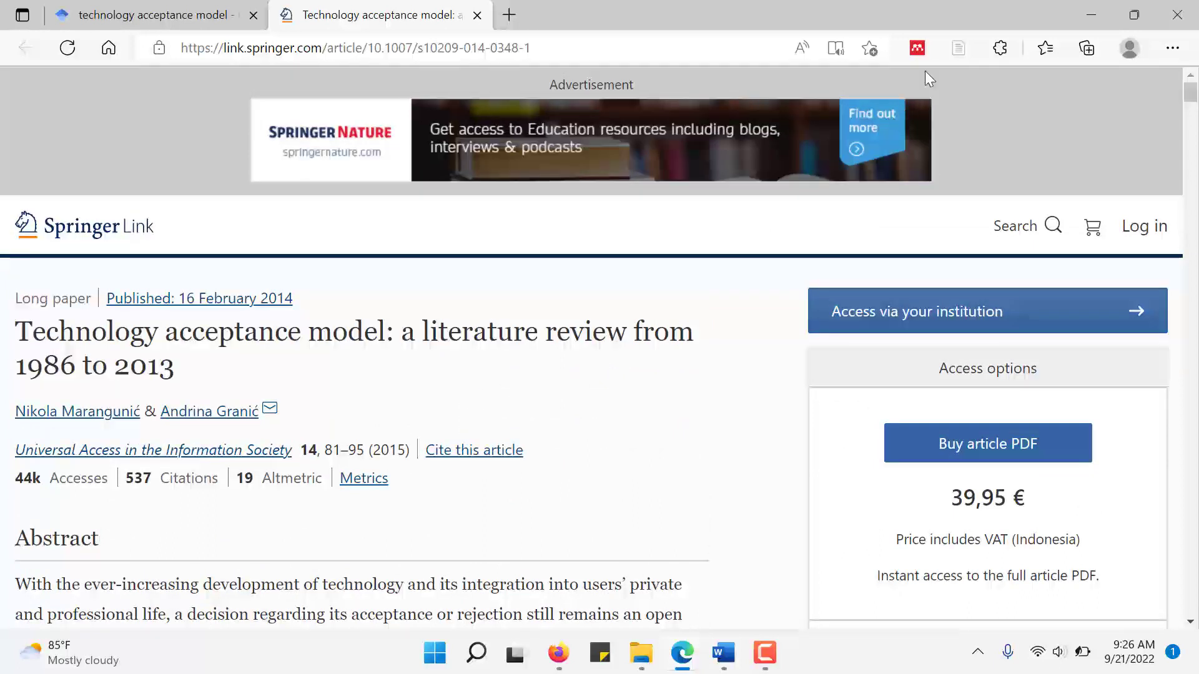
# Try saving the article with the Zotero Connector, launch the Zotero desktop application and return to the article page
pyautogui.click(960, 48)
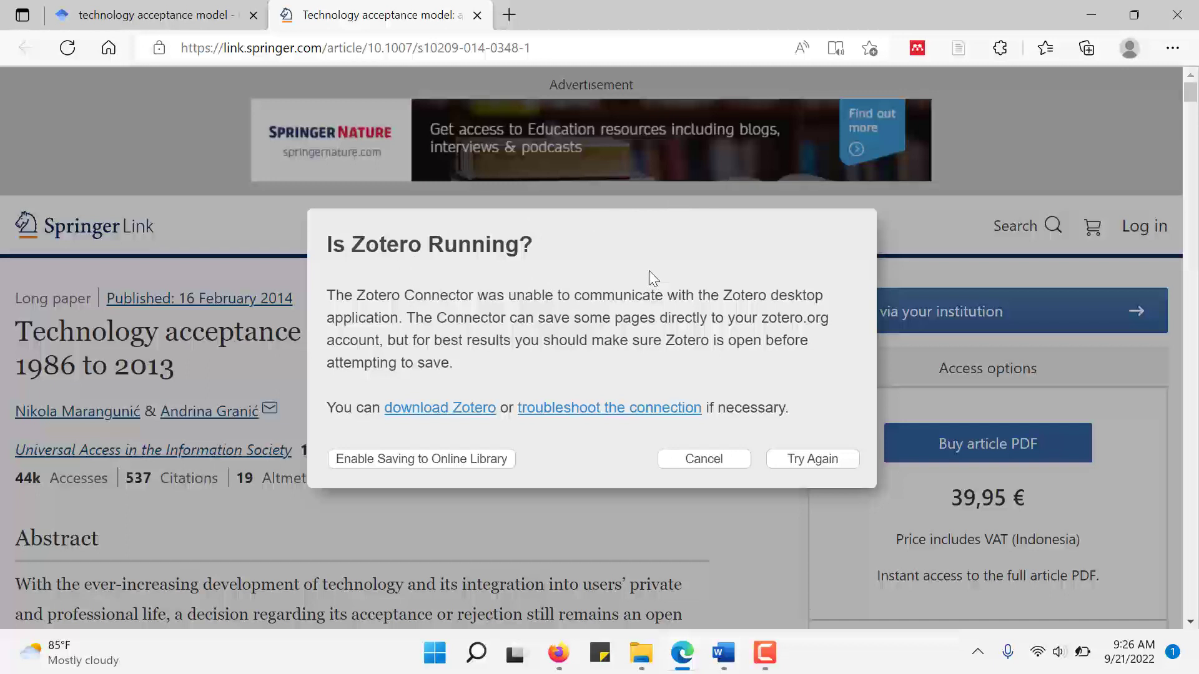
pyautogui.click(699, 460)
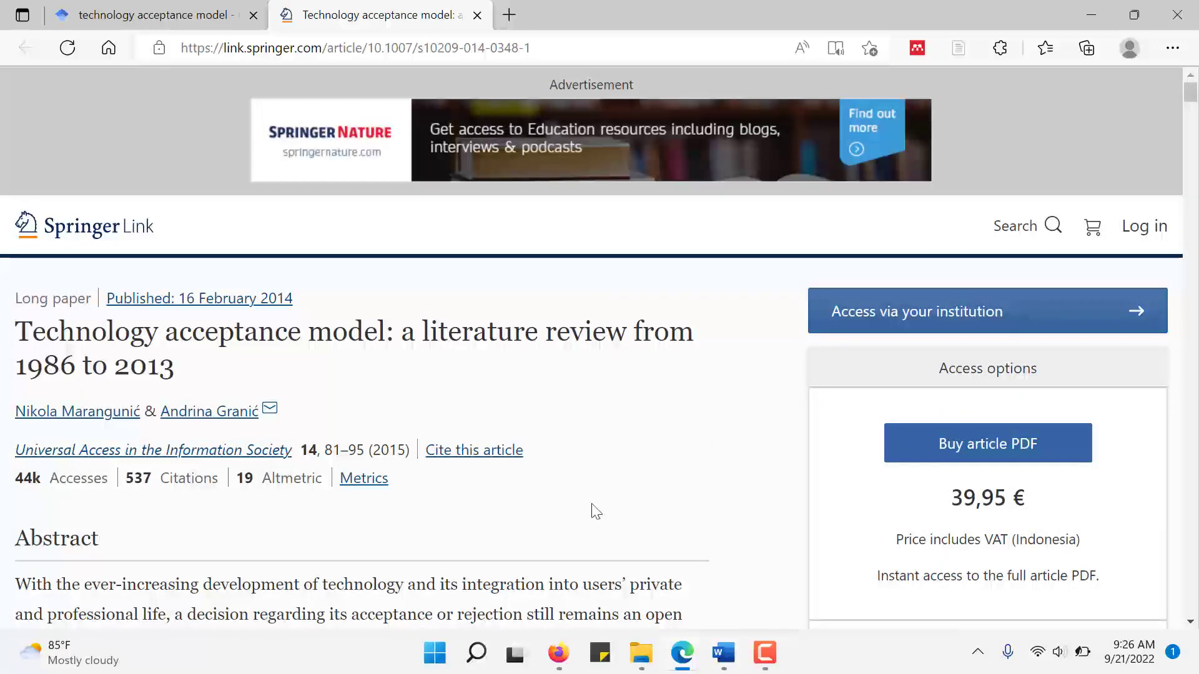
pyautogui.click(434, 652)
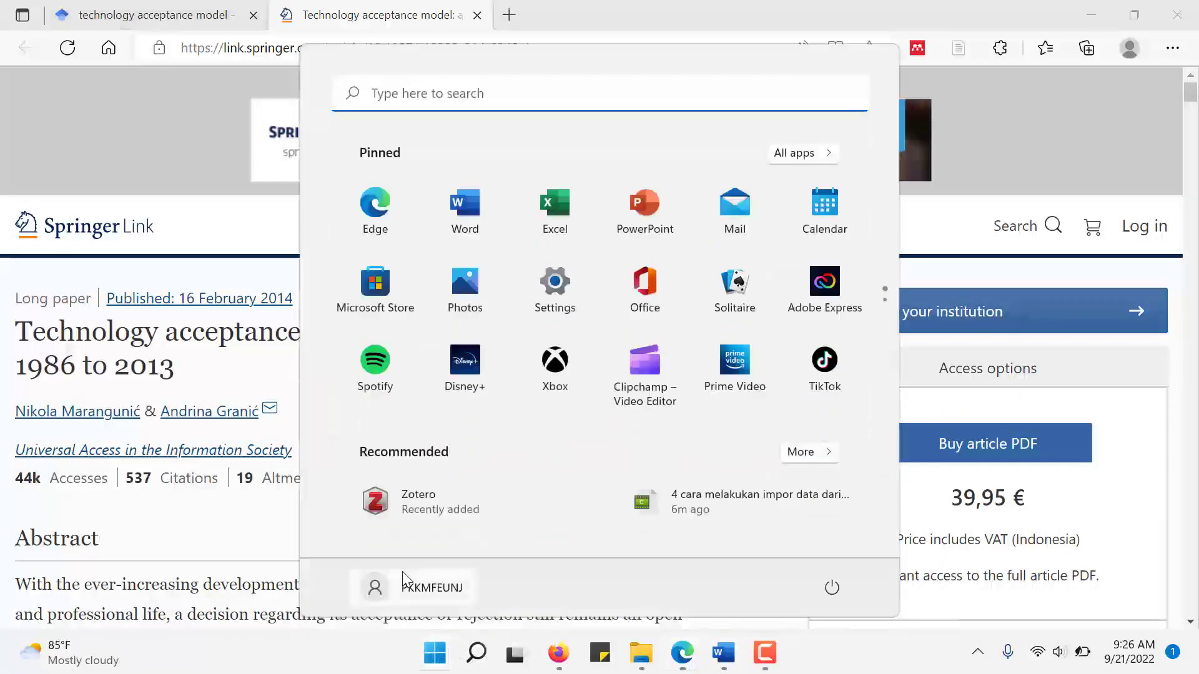
pyautogui.click(437, 509)
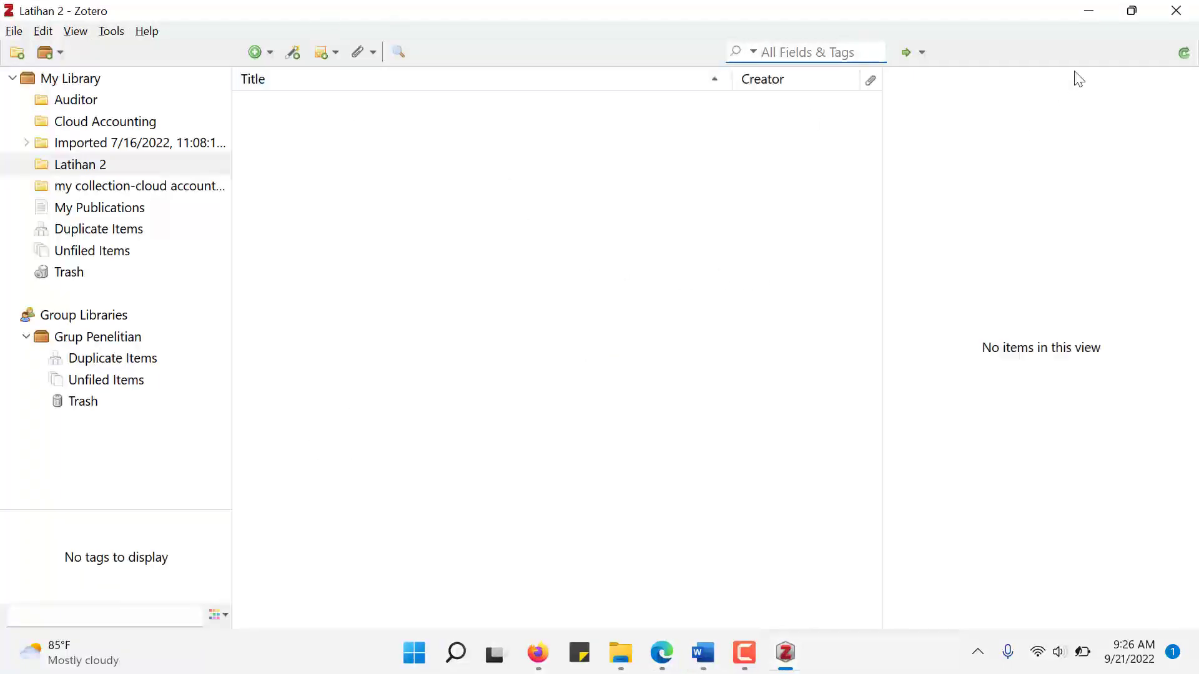
pyautogui.click(1089, 11)
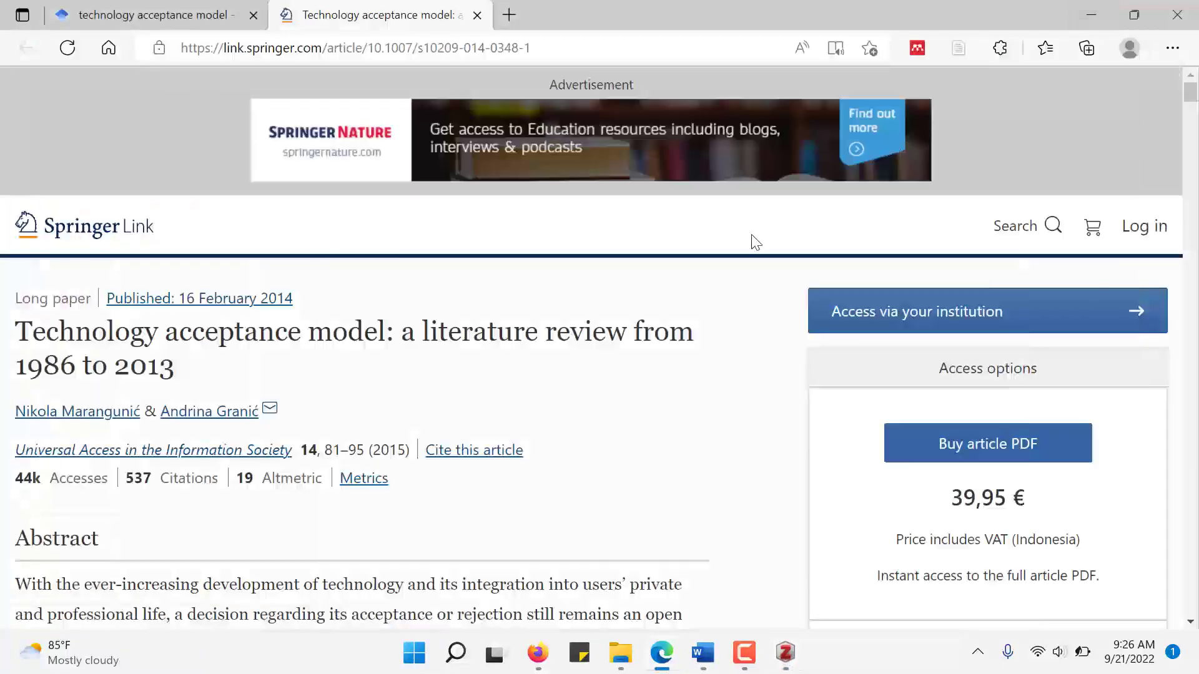
# Save the Springer article with the Zotero Connector, choosing the Latihan 2 collection as its destination
pyautogui.click(958, 48)
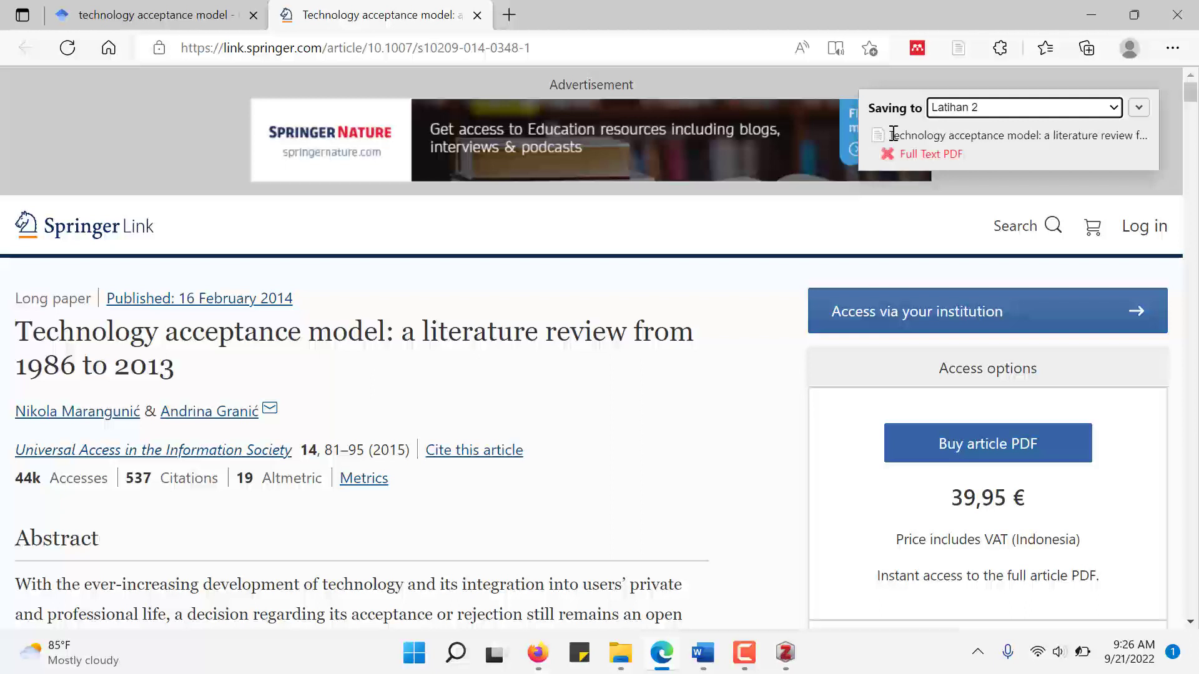
pyautogui.moveTo(892, 135)
pyautogui.mouseDown()
pyautogui.moveTo(1148, 136)
pyautogui.moveTo(875, 131)
pyautogui.mouseUp()
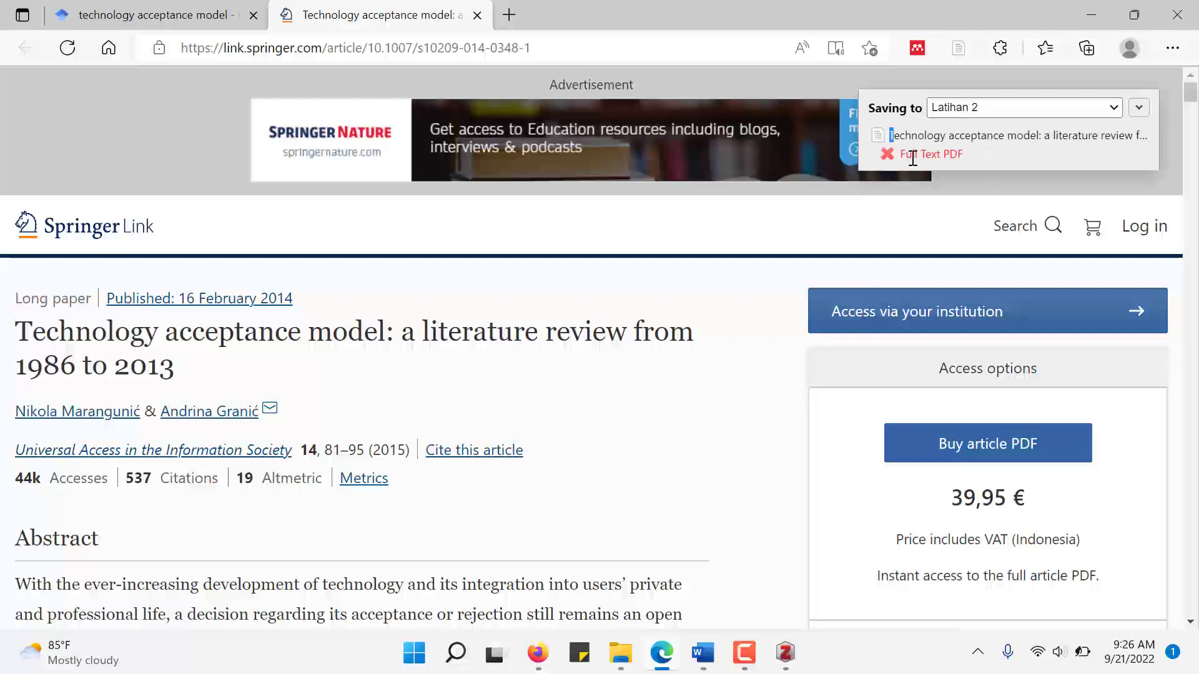
pyautogui.moveTo(900, 153); pyautogui.dragTo(968, 156)
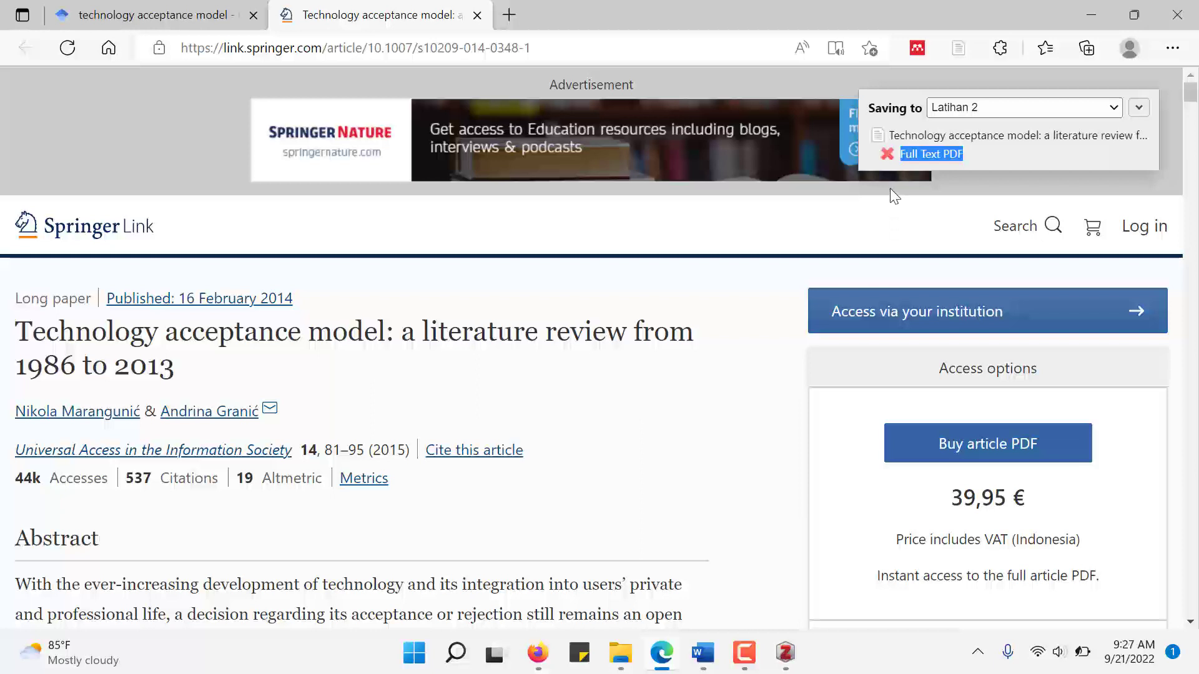
pyautogui.click(1140, 109)
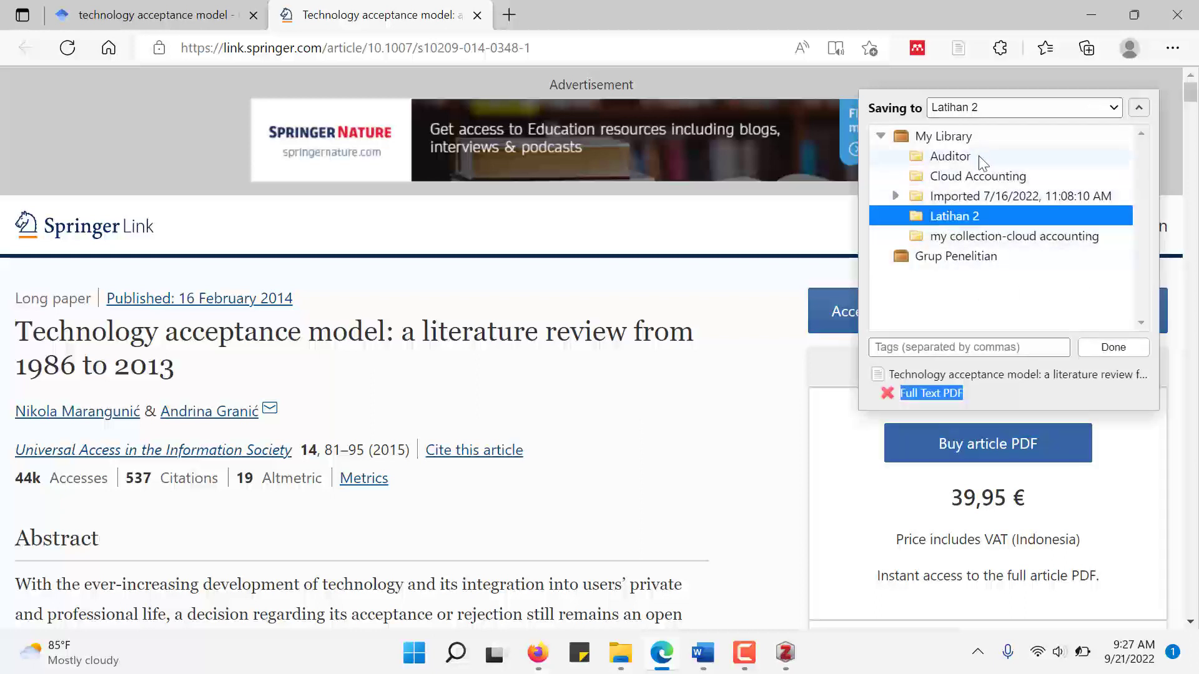
pyautogui.click(973, 235)
pyautogui.click(958, 216)
pyautogui.click(1115, 348)
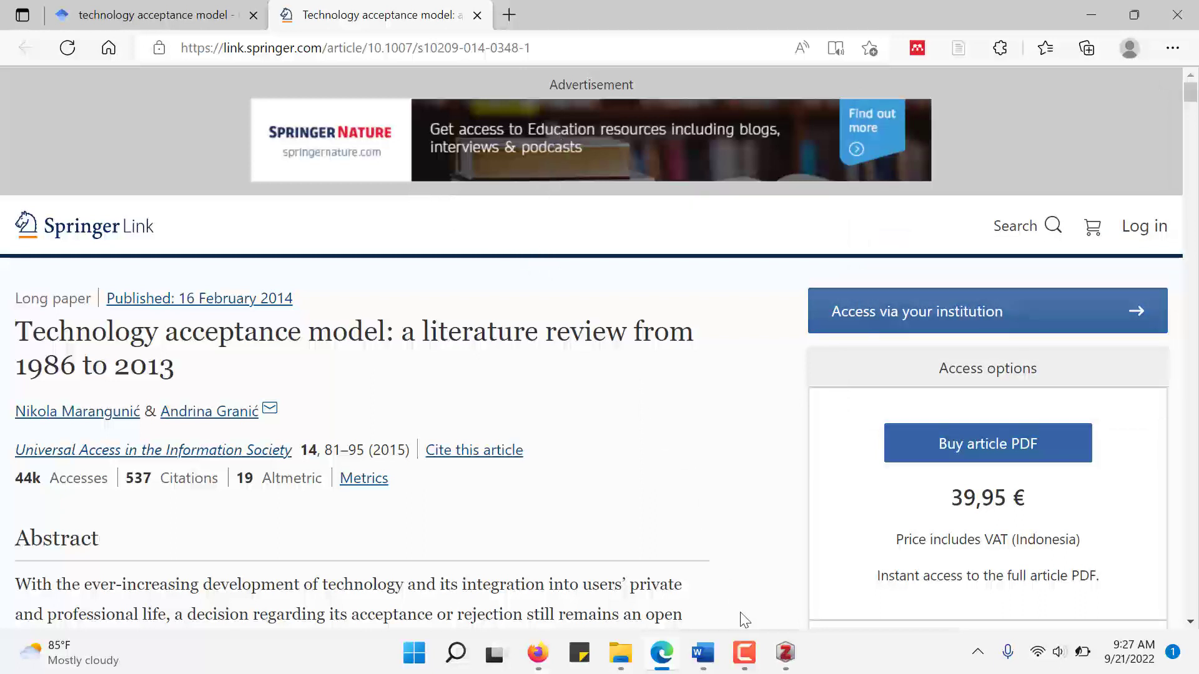
# Check the Latihan 2 collection in Zotero for the saved article and return to the article page in Edge
pyautogui.click(785, 653)
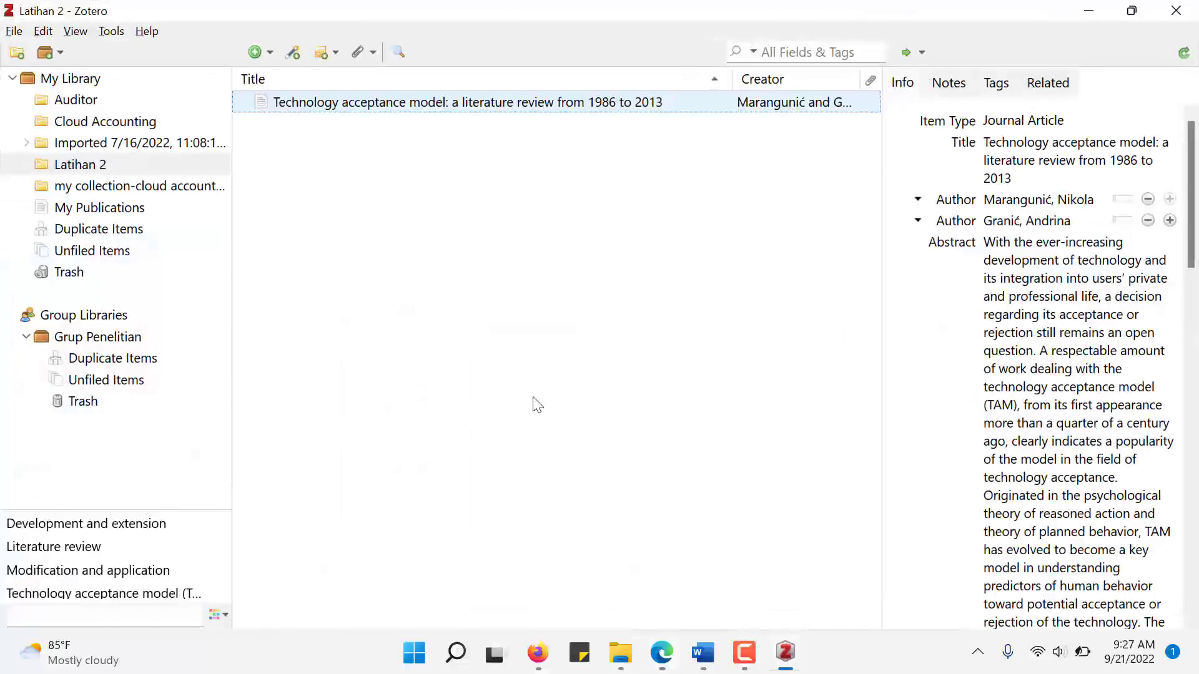
pyautogui.click(130, 164)
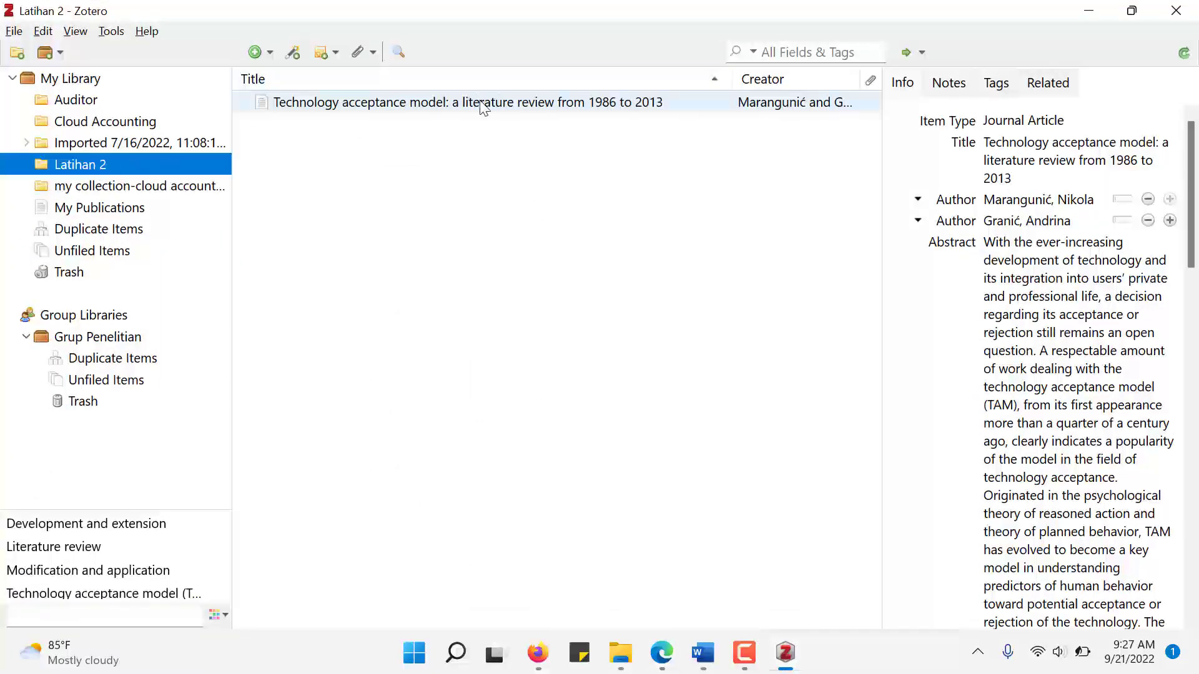
pyautogui.moveTo(662, 652)
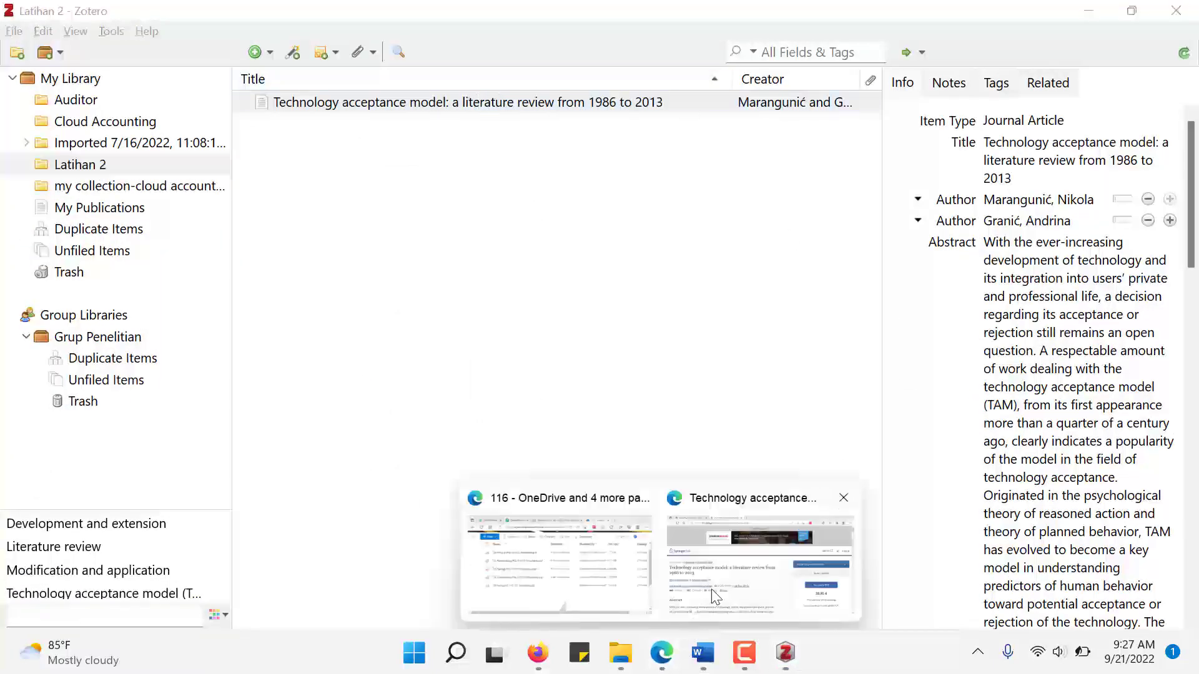
pyautogui.click(713, 573)
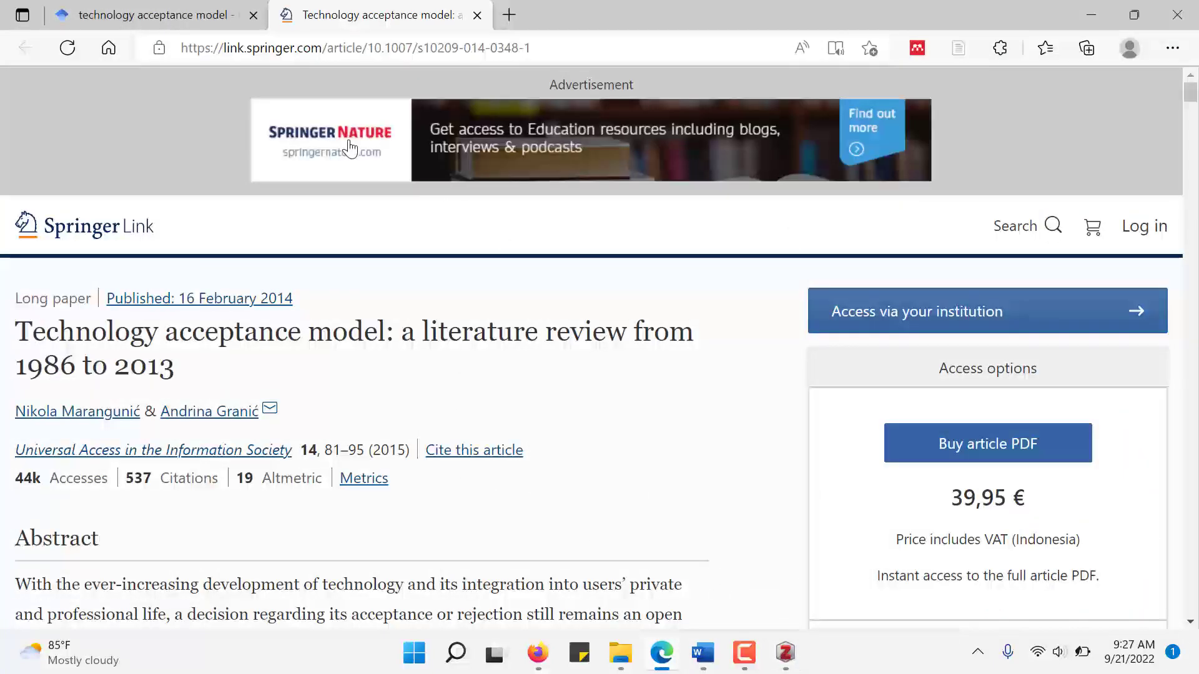
# Search for "kompas online" in a new browser tab, open the Kompas.com home page and browse its news
pyautogui.click(508, 15)
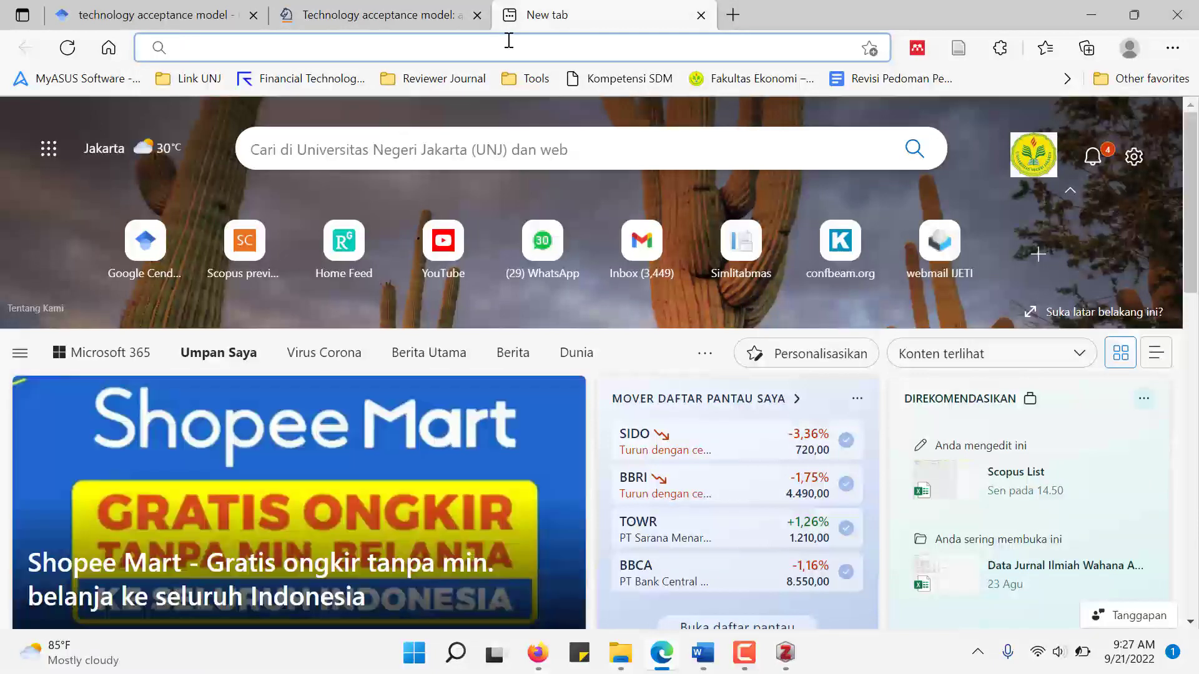
pyautogui.click(509, 40)
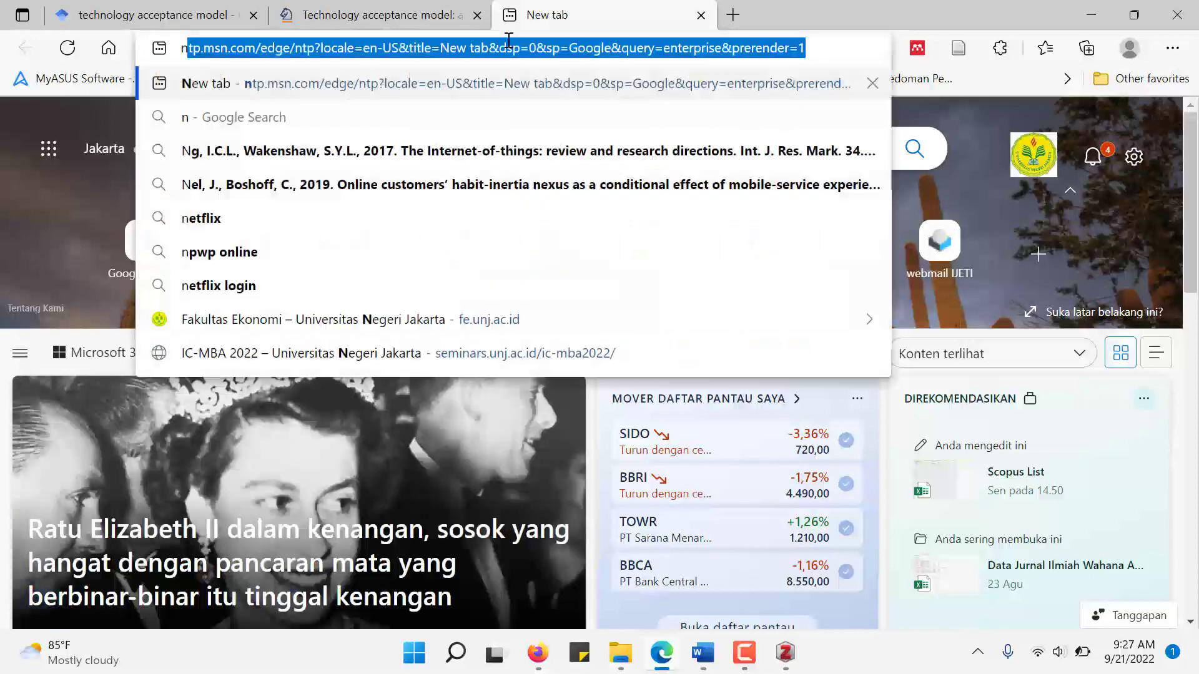
pyautogui.press('Escape')
pyautogui.write('kompas')
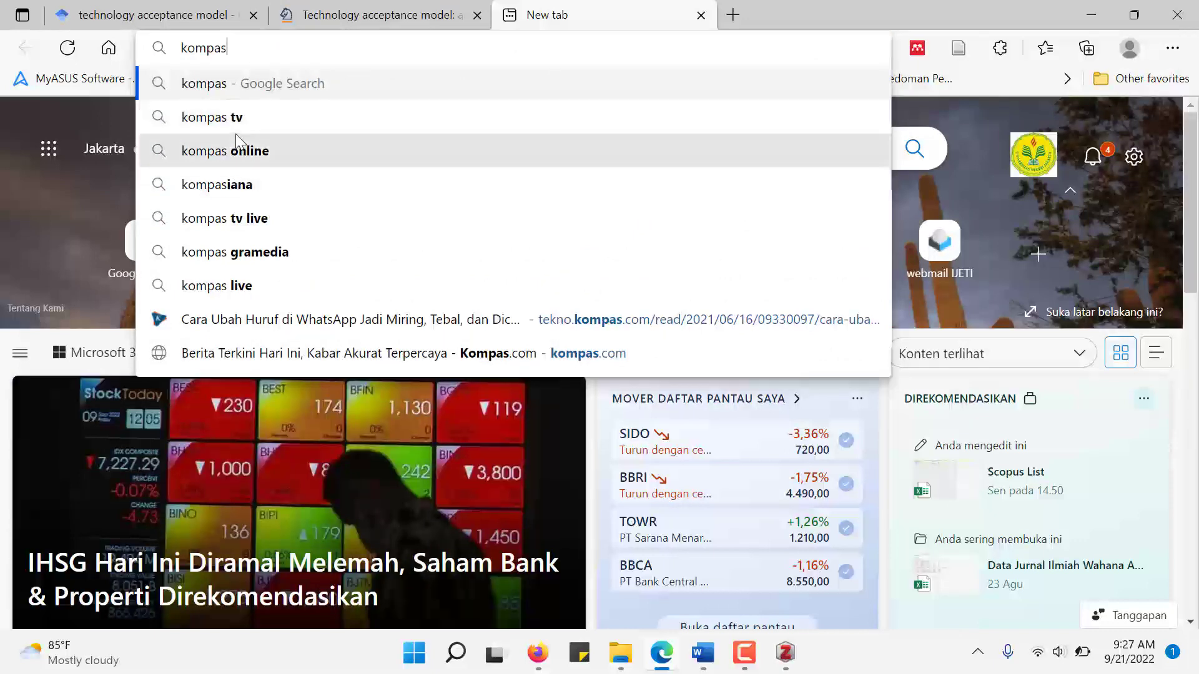
pyautogui.click(248, 151)
pyautogui.click(235, 286)
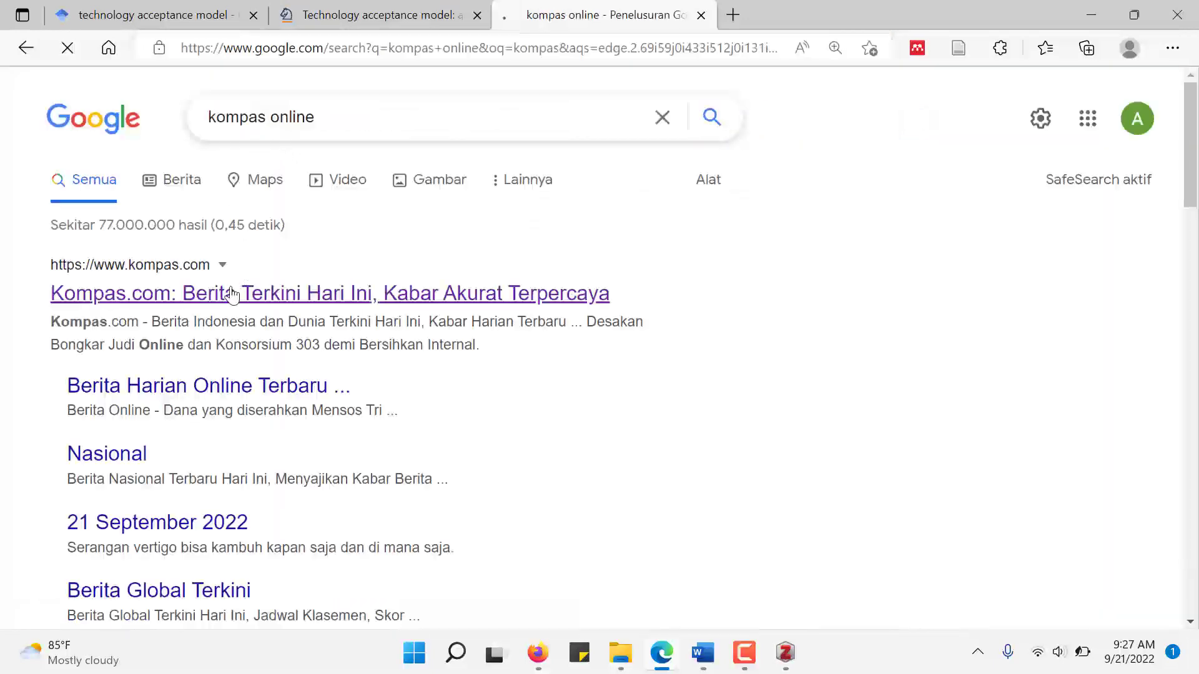
pyautogui.scroll(-5, 334, 271)
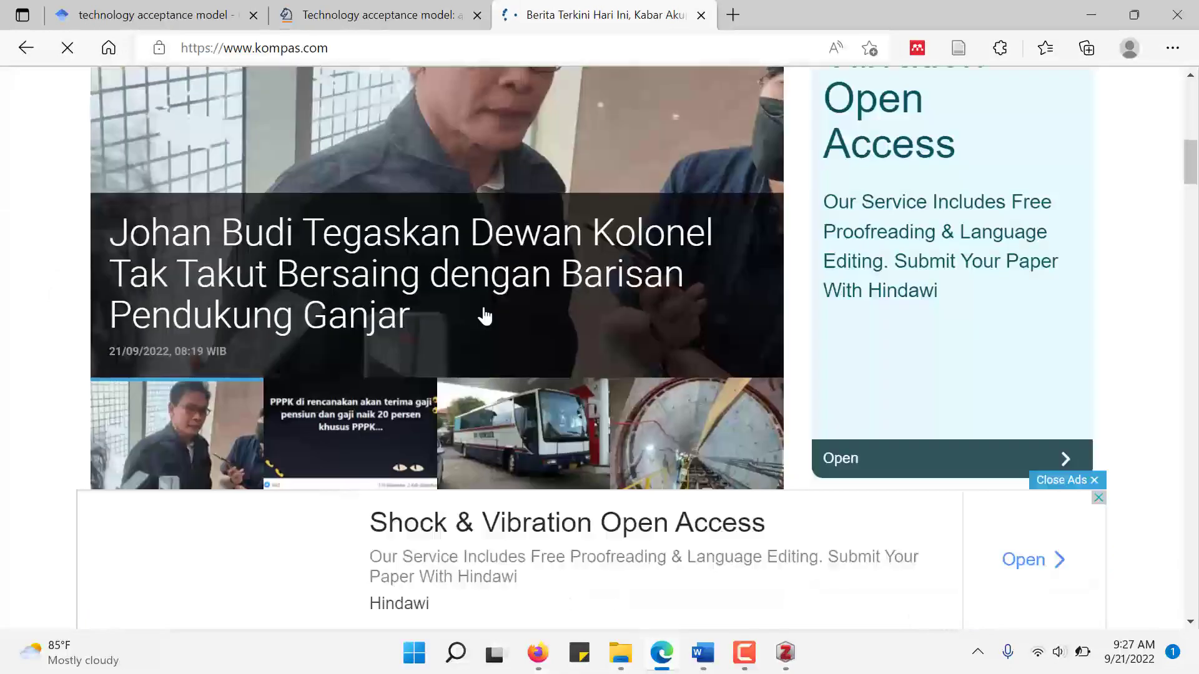
pyautogui.scroll(-5, 327, 286)
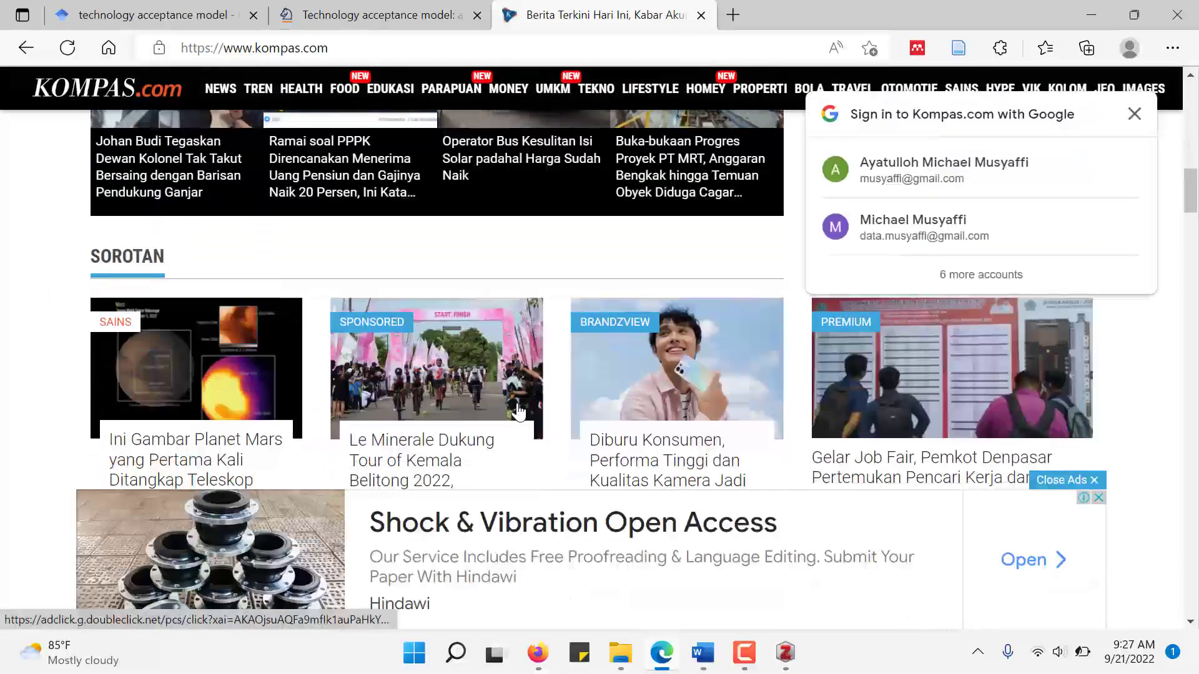
# Open the Kompas article on Le Minerale and Tour of Kemala Belitong 2022 and save it with the Zotero Connector to Latihan 2
pyautogui.click(438, 445)
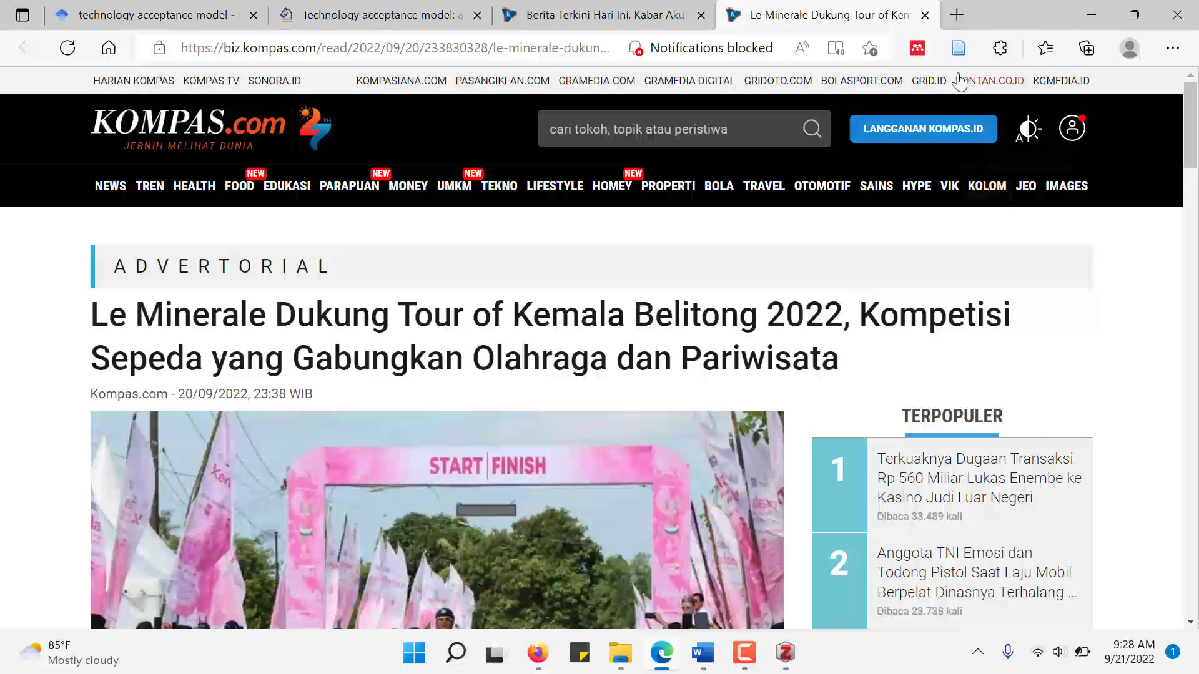
pyautogui.click(959, 50)
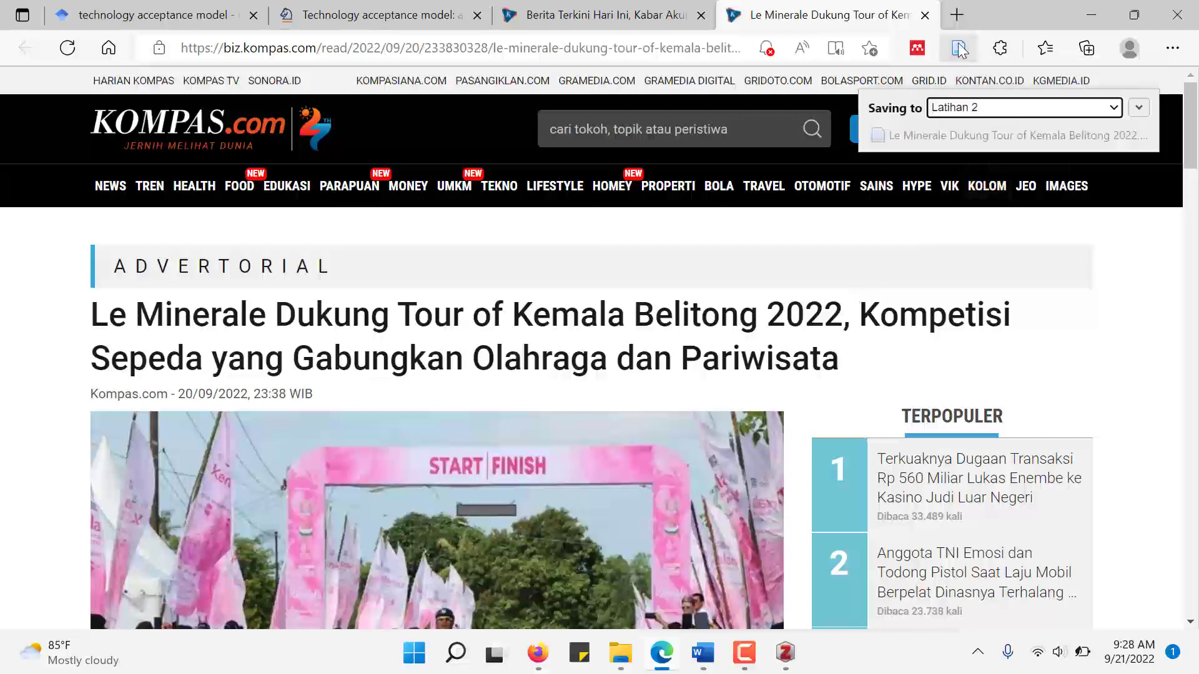
pyautogui.click(1115, 113)
pyautogui.click(1139, 108)
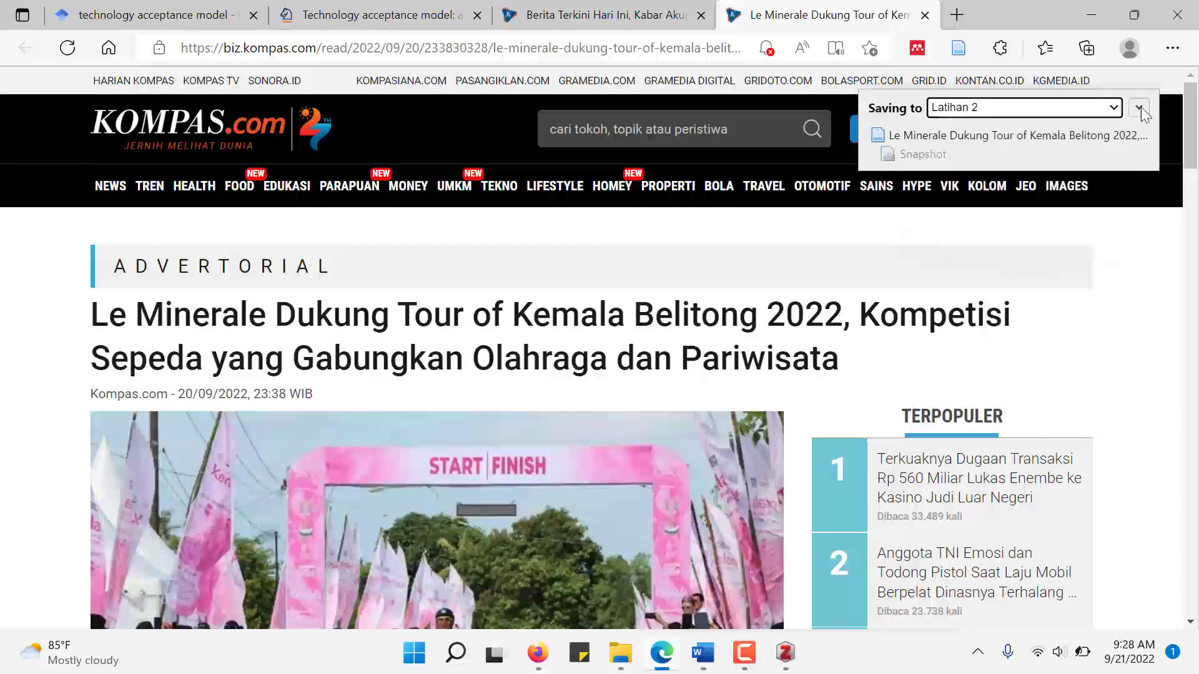
pyautogui.click(1139, 107)
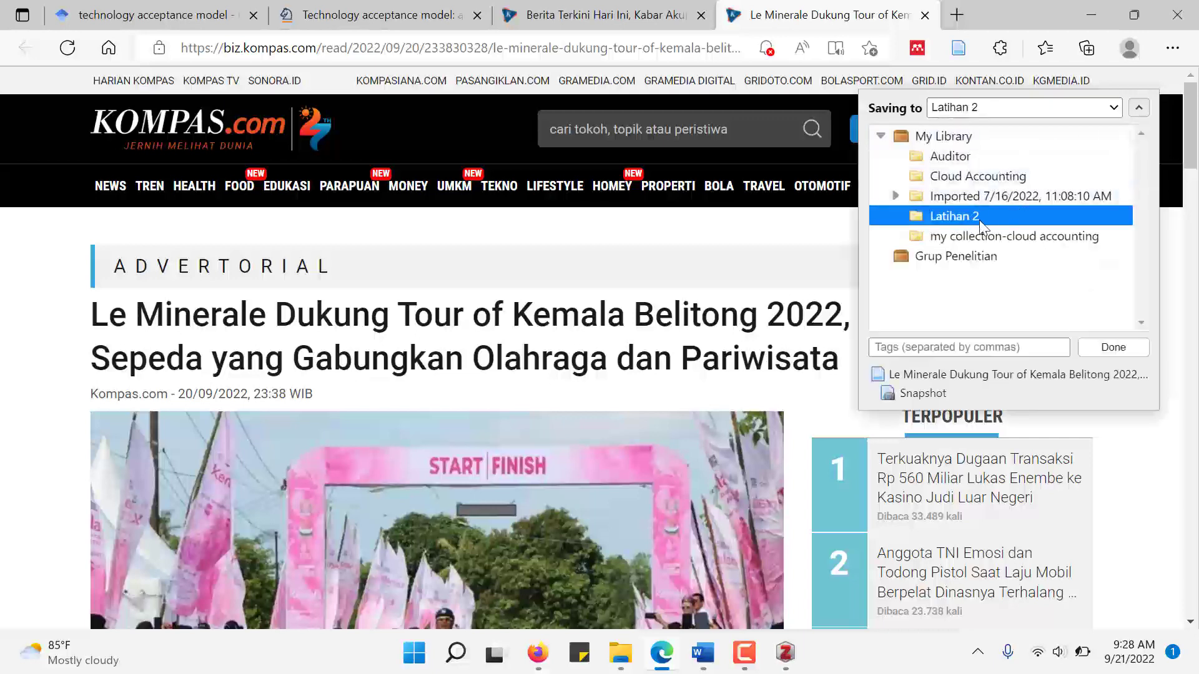
pyautogui.click(1111, 353)
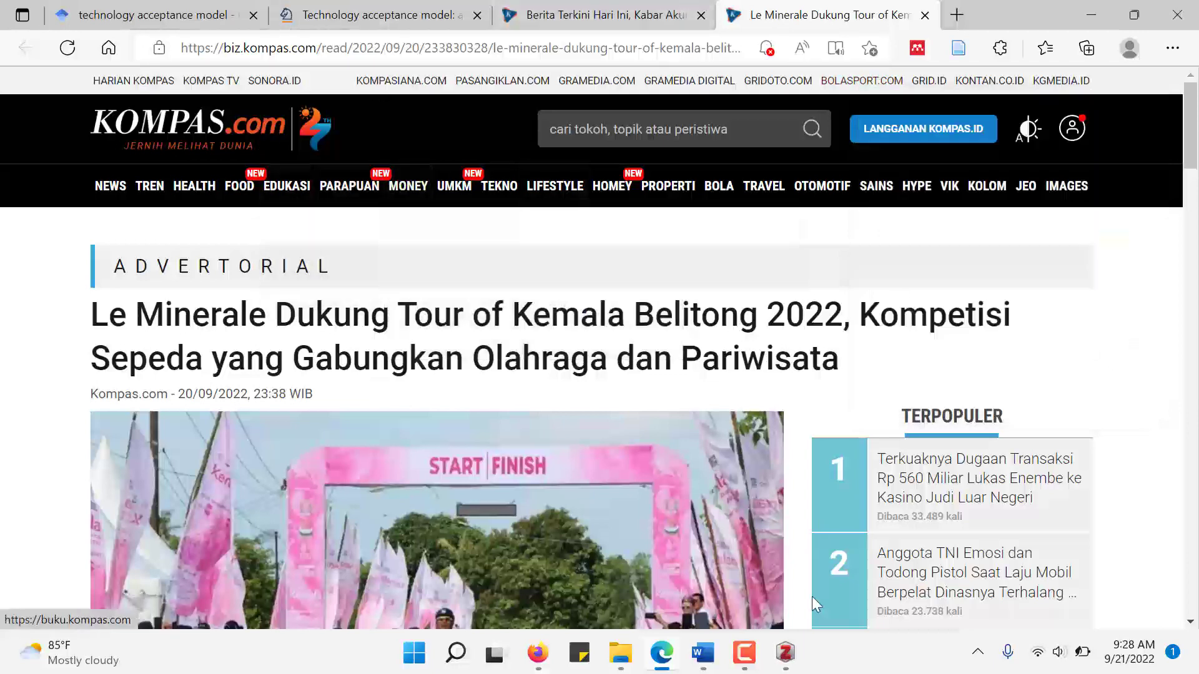
# Check the Latihan 2 collection in Zotero for the saved Kompas article and return to the article page in Edge
pyautogui.click(785, 653)
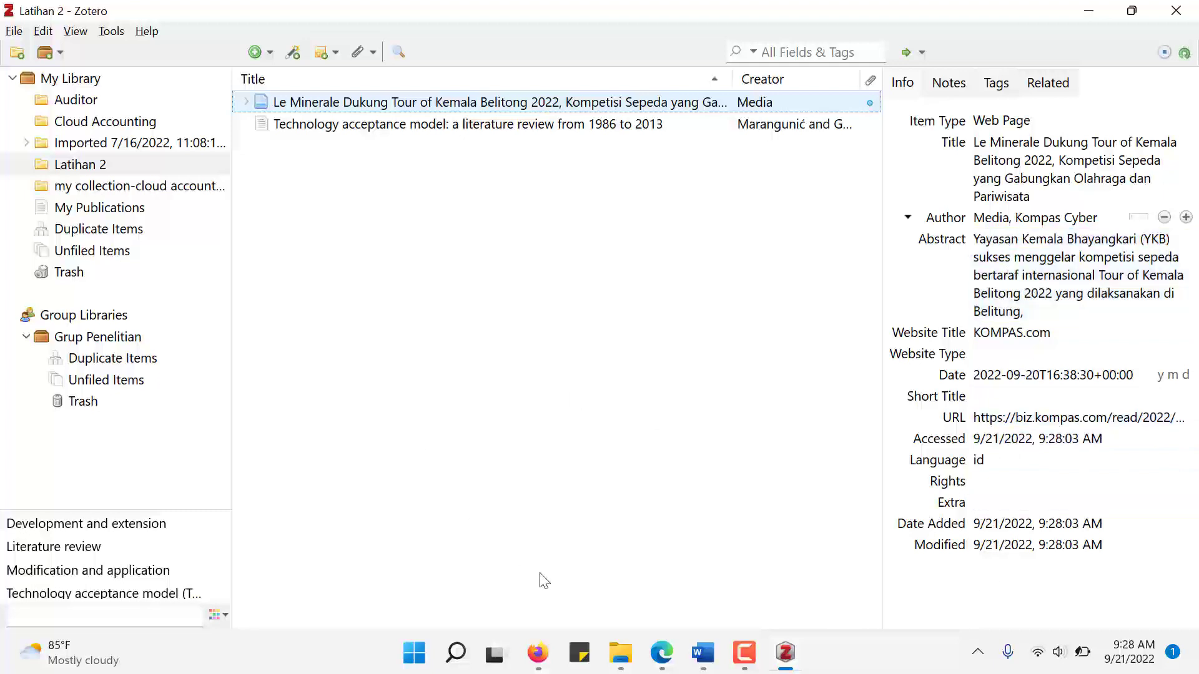
pyautogui.click(662, 653)
pyautogui.click(721, 580)
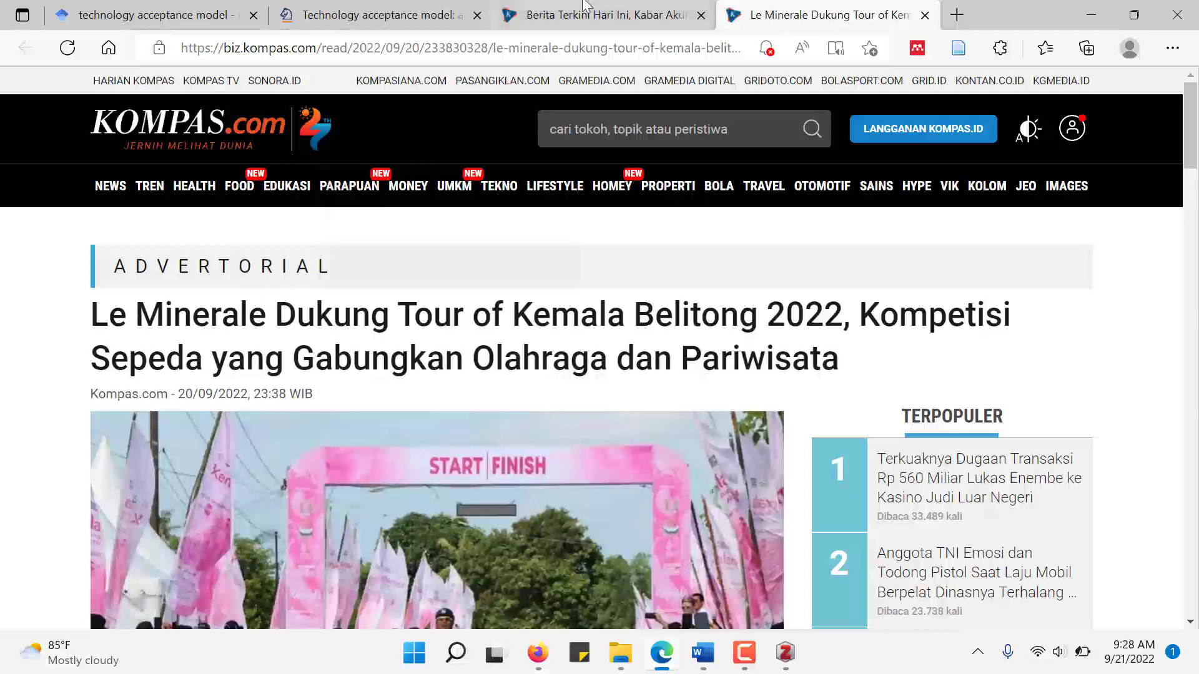
# Compare the Springer article's page and title with the headline and body text of the Kompas news article
pyautogui.click(451, 7)
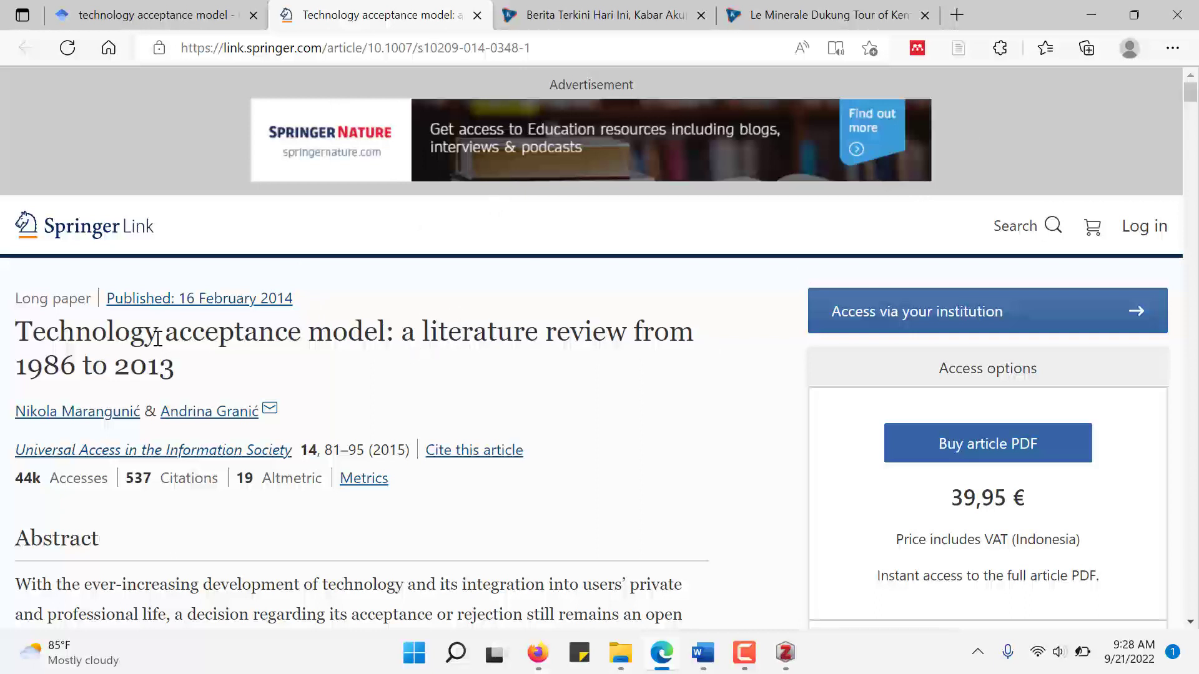
pyautogui.moveTo(30, 322); pyautogui.dragTo(220, 367)
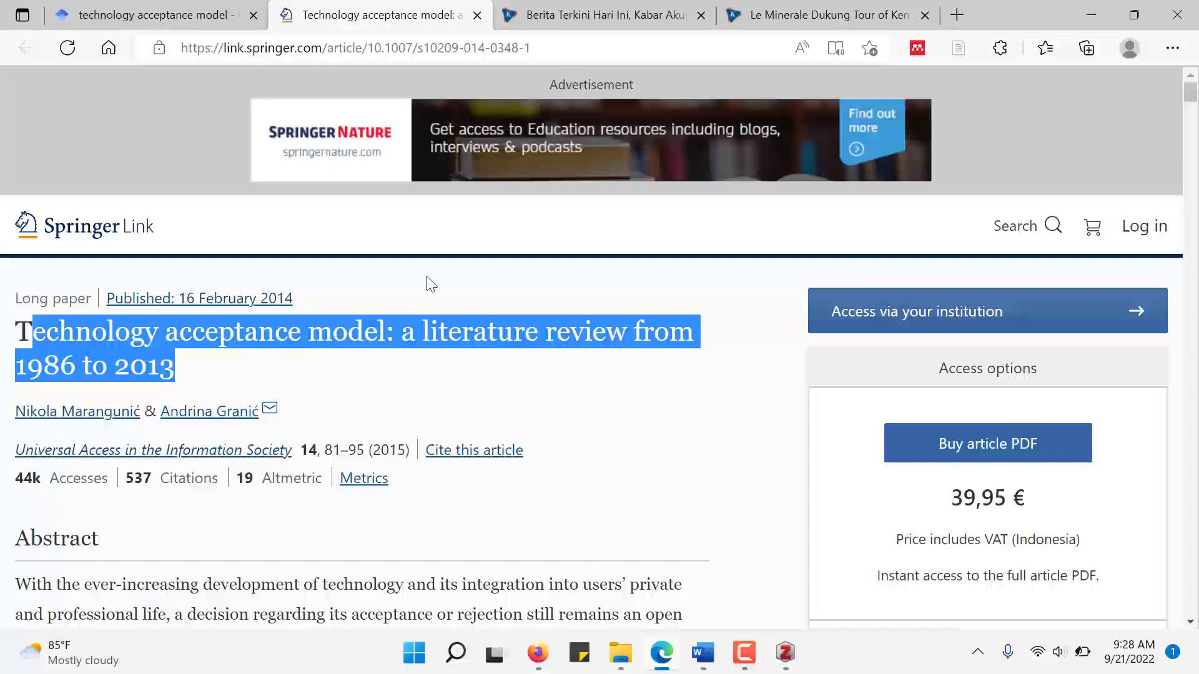
pyautogui.click(600, 15)
pyautogui.click(762, 9)
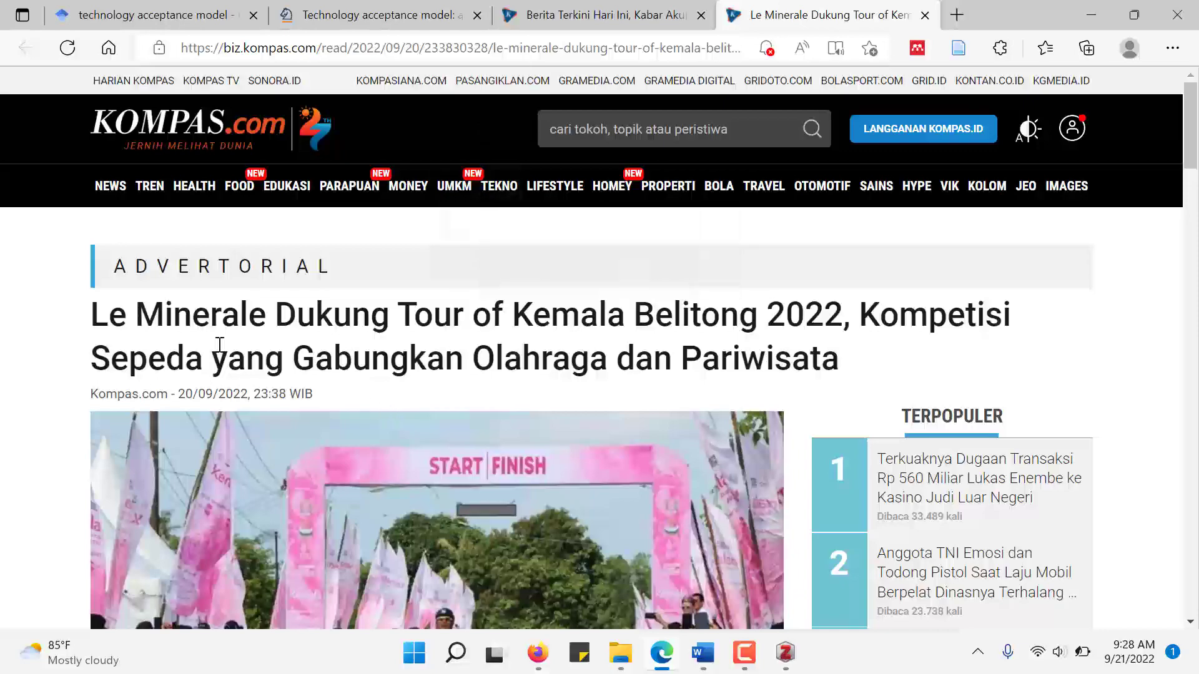
pyautogui.scroll(-10, 220, 344)
pyautogui.scroll(10, 210, 300)
pyautogui.scroll(-20, 112, 303)
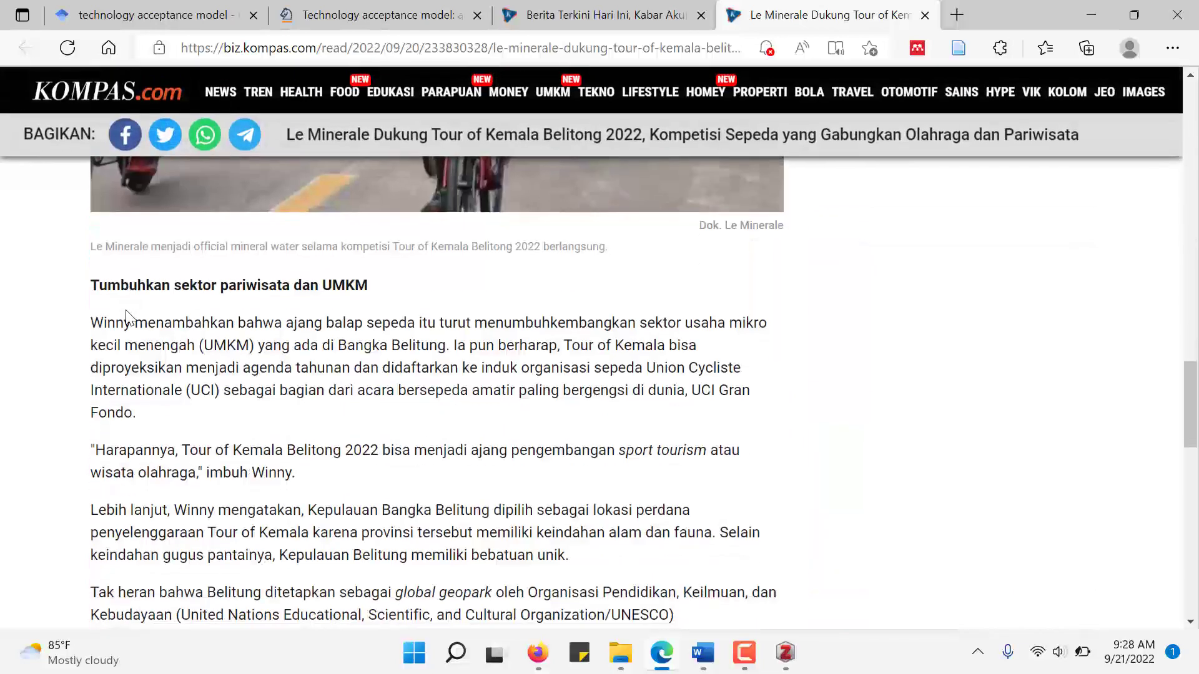
pyautogui.scroll(5, 127, 311)
pyautogui.scroll(-7, 129, 313)
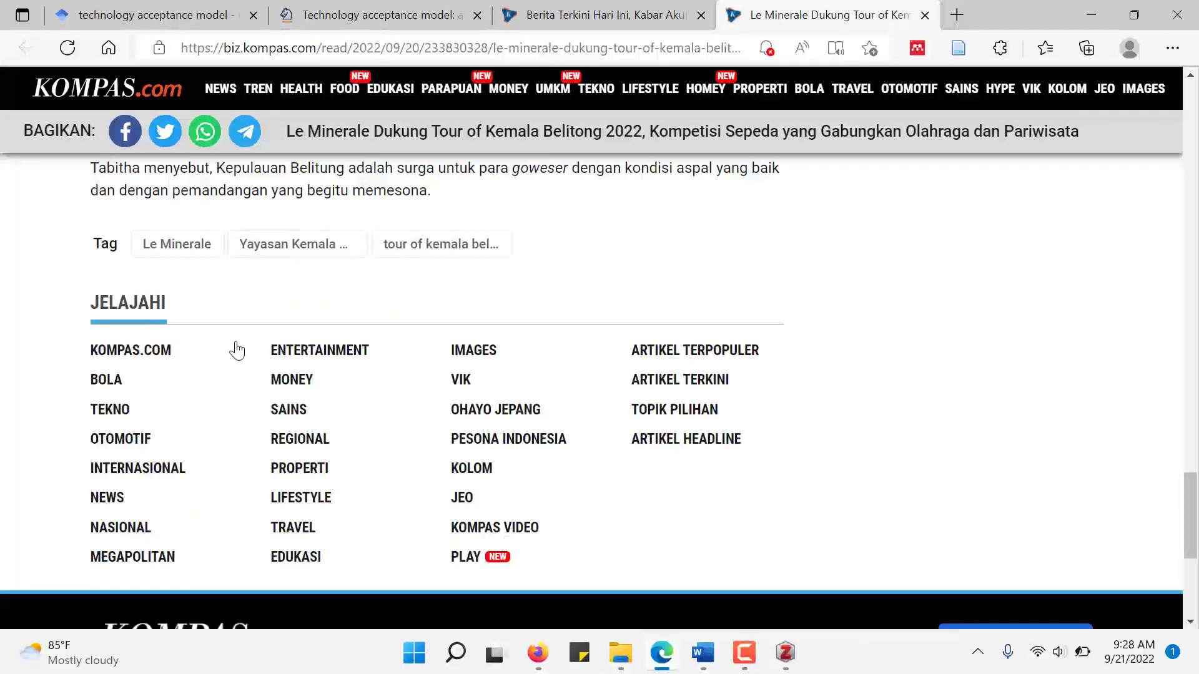
pyautogui.scroll(12, 236, 348)
pyautogui.scroll(15, 341, 325)
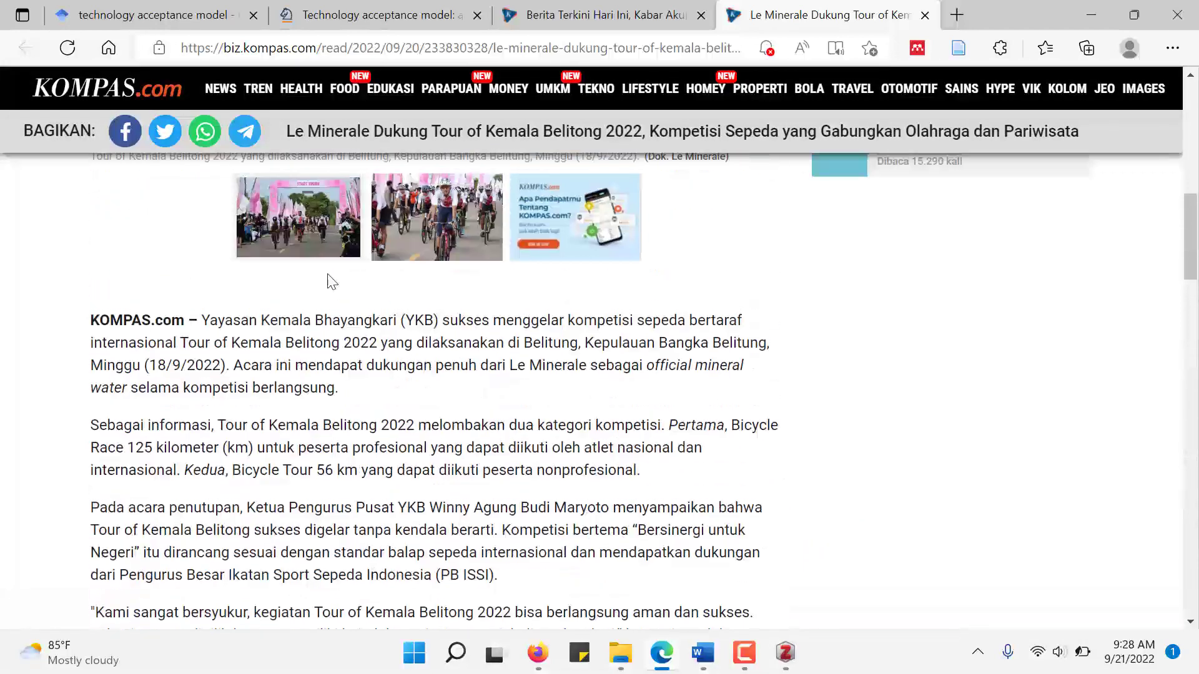
# Check the saved Kompas reference's details in Zotero and return to Edge to close the news article
pyautogui.click(785, 652)
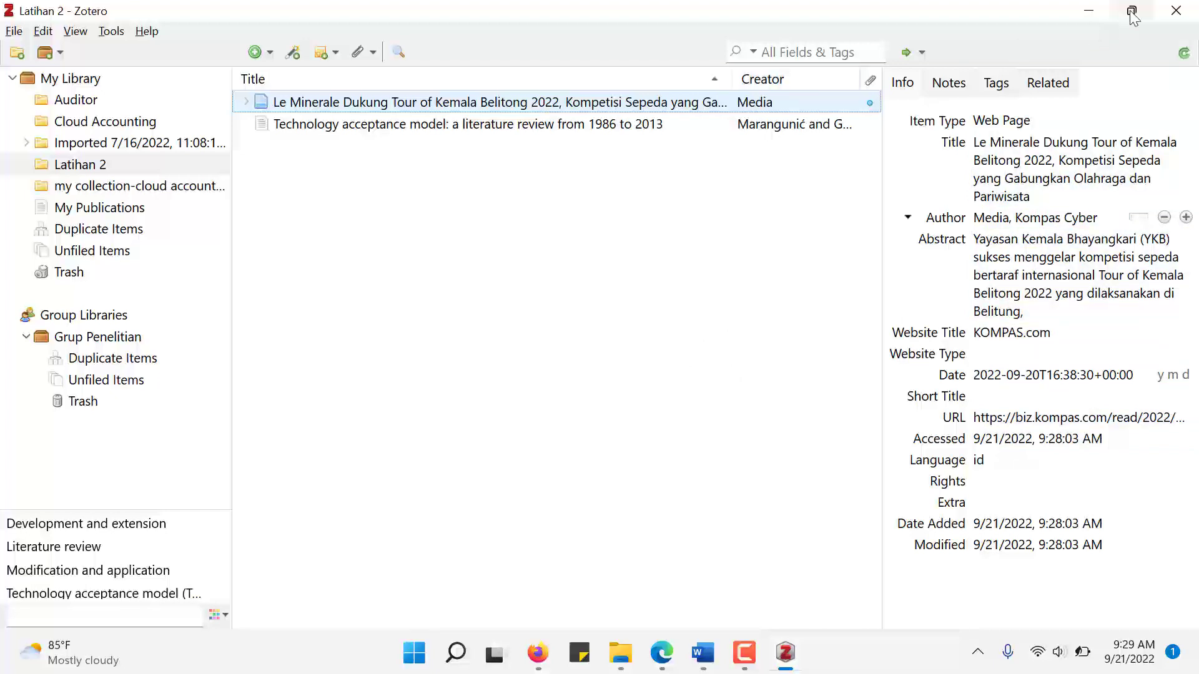
pyautogui.click(1089, 11)
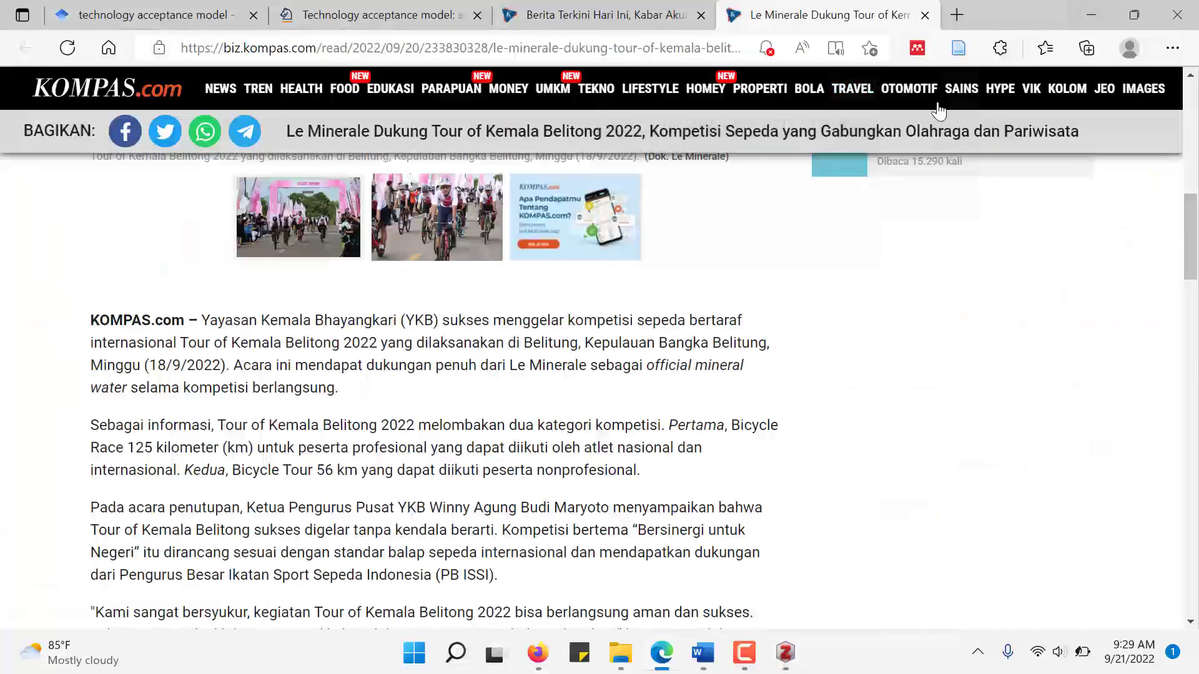
pyautogui.click(925, 15)
# Open the Google Scholar result "The technology acceptance model: its past and its future in health care" in a new browser tab
pyautogui.click(191, 9)
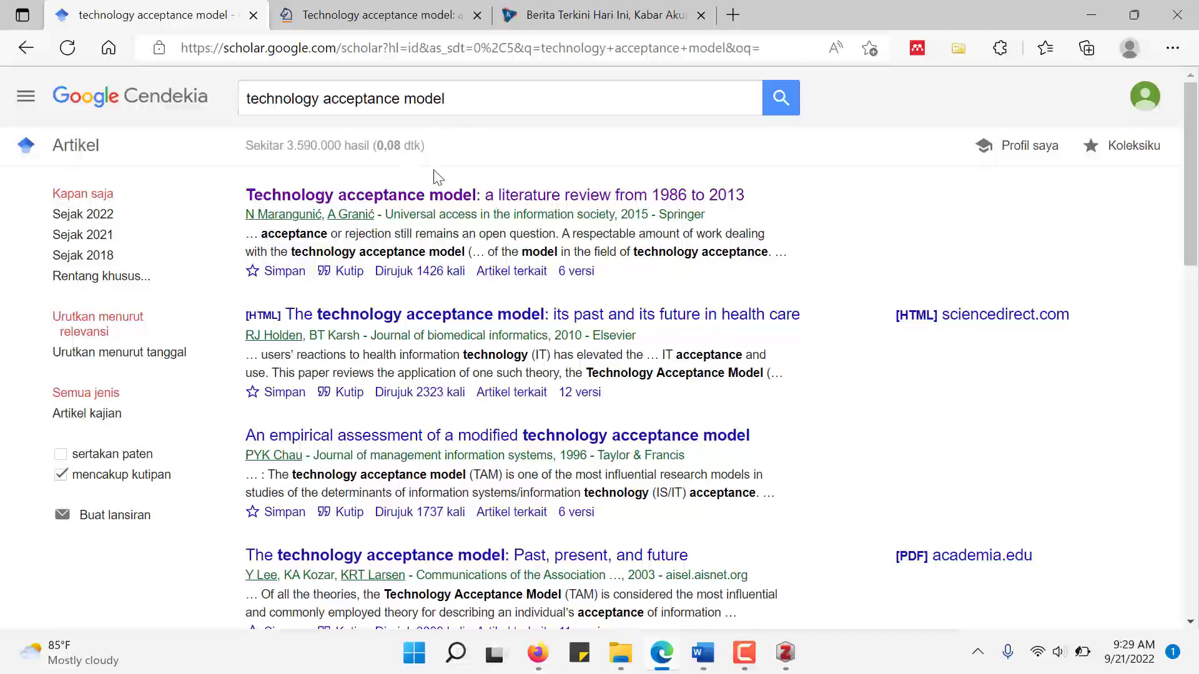
pyautogui.scroll(-12, 366, 252)
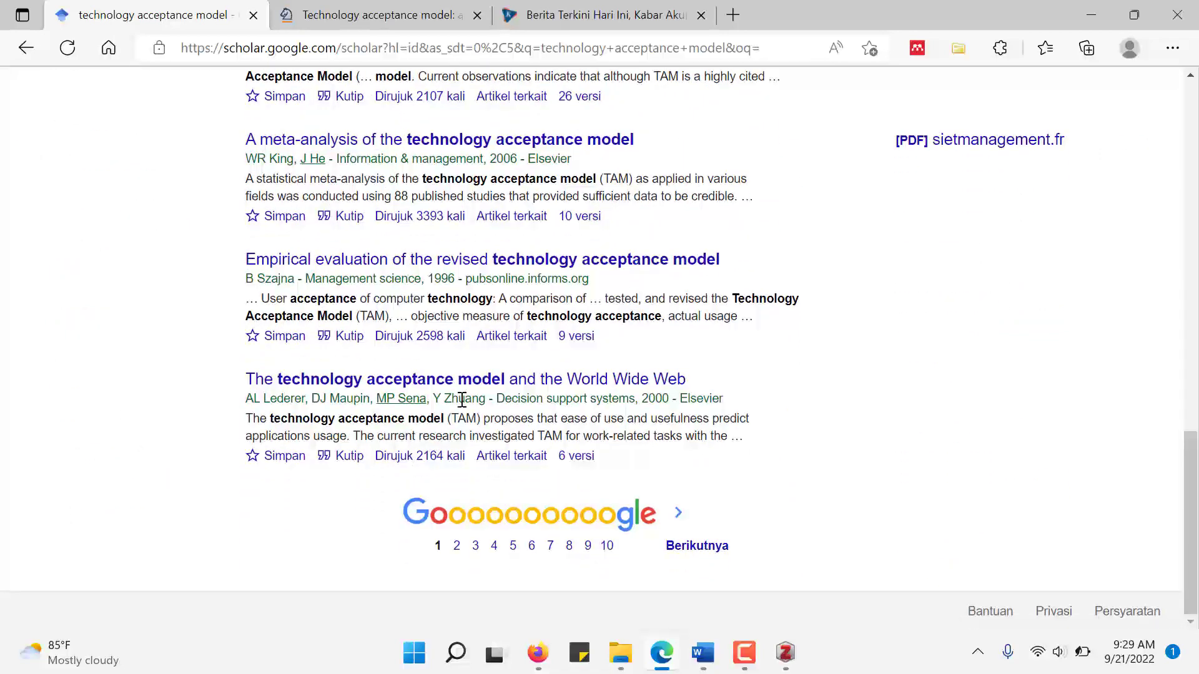
pyautogui.scroll(15, 463, 399)
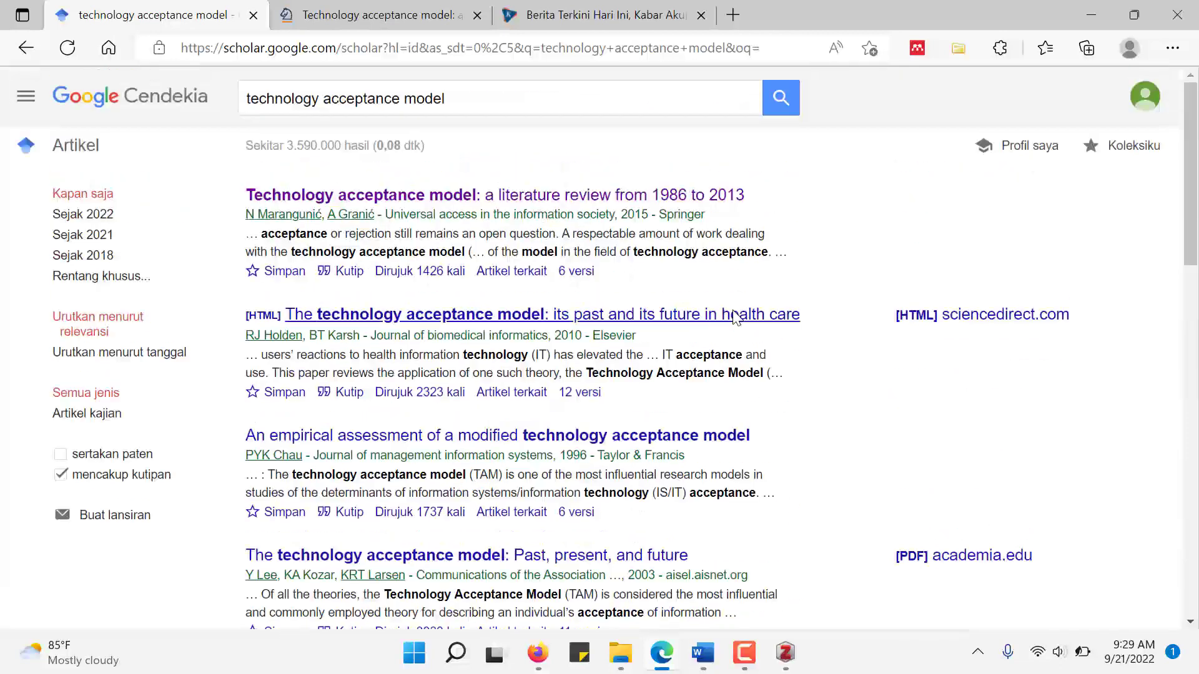
pyautogui.rightClick(554, 336)
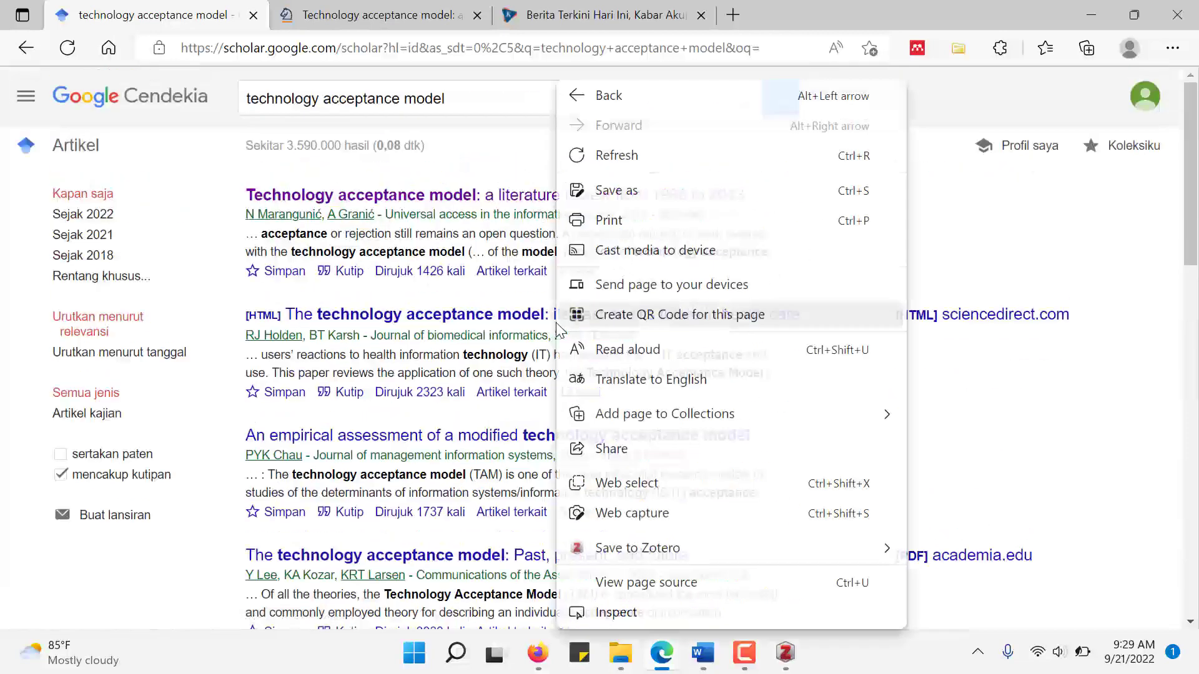
pyautogui.rightClick(531, 314)
pyautogui.click(626, 320)
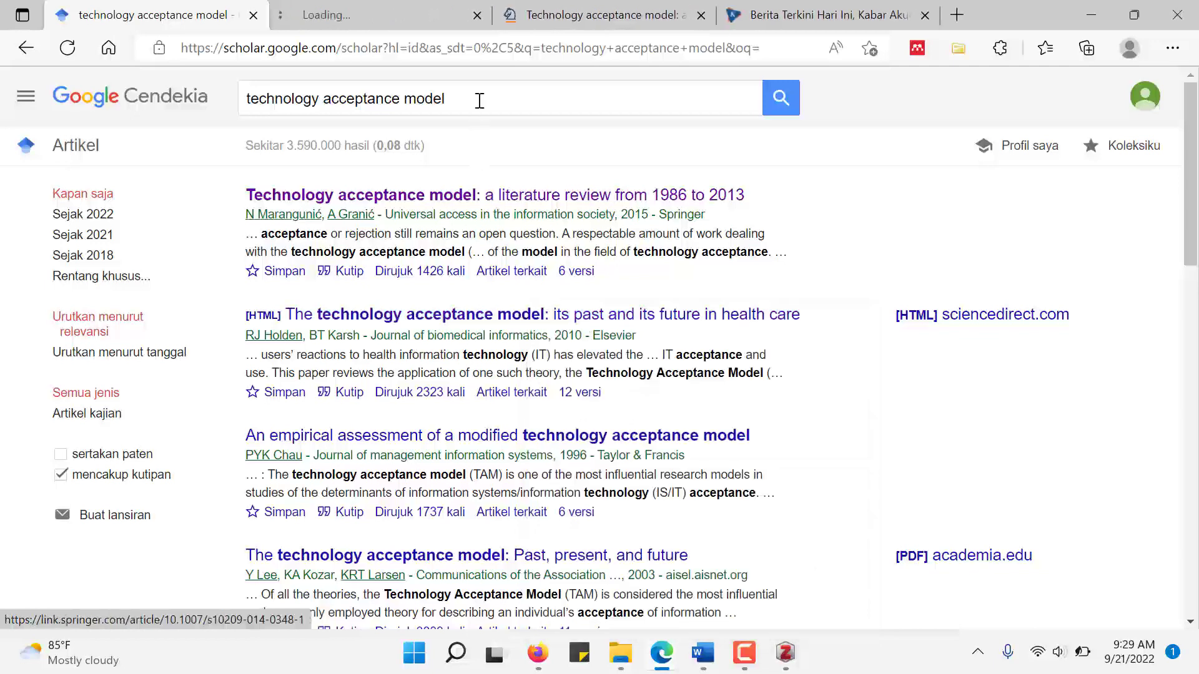
pyautogui.hotkey('ctrl', 'Tab')
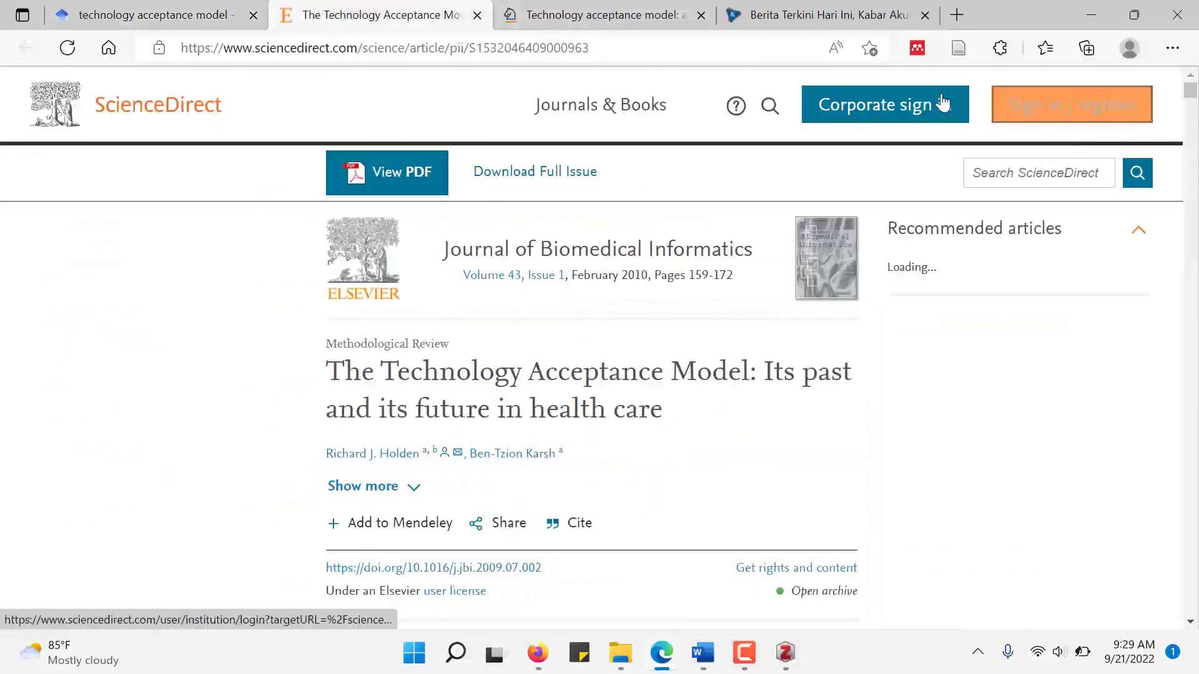
# Save the ScienceDirect article with the Zotero Connector to the Latihan 2 collection and close its page
pyautogui.click(959, 49)
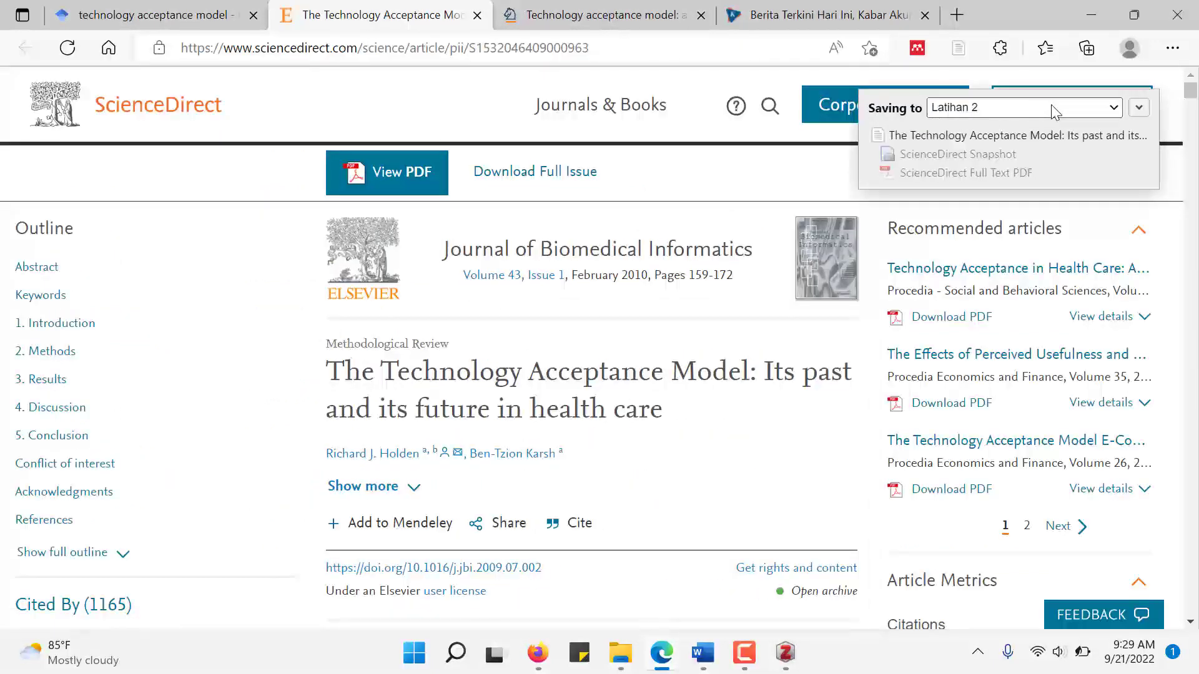
pyautogui.click(1138, 110)
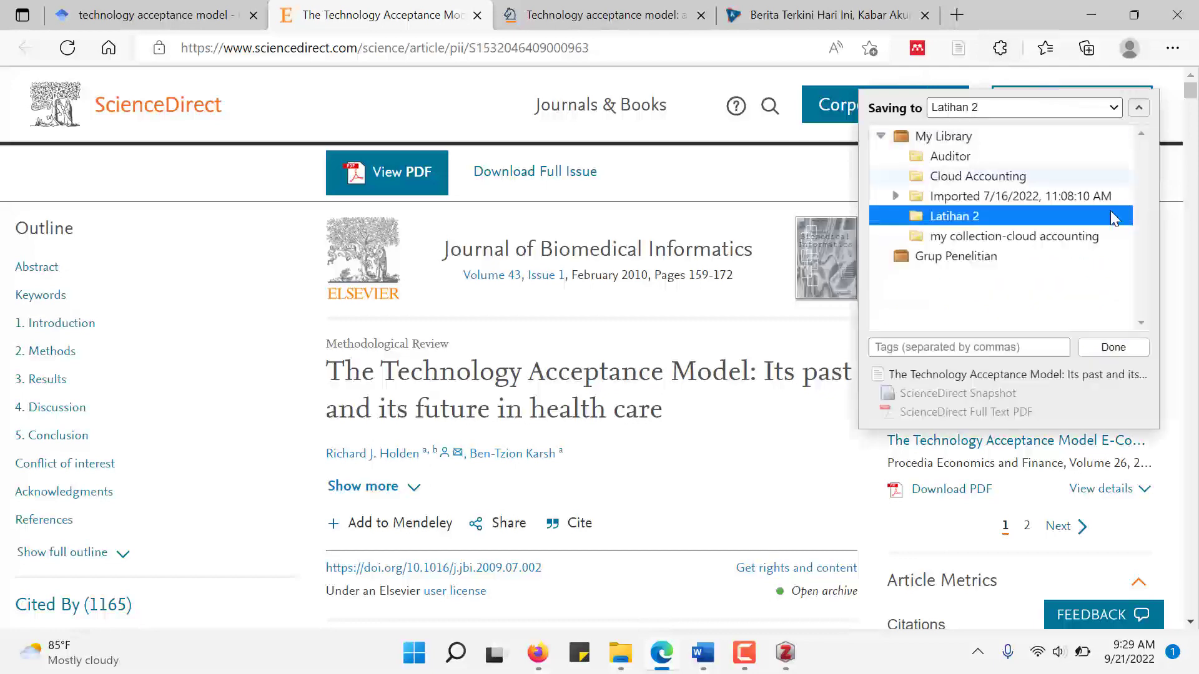
pyautogui.click(1109, 344)
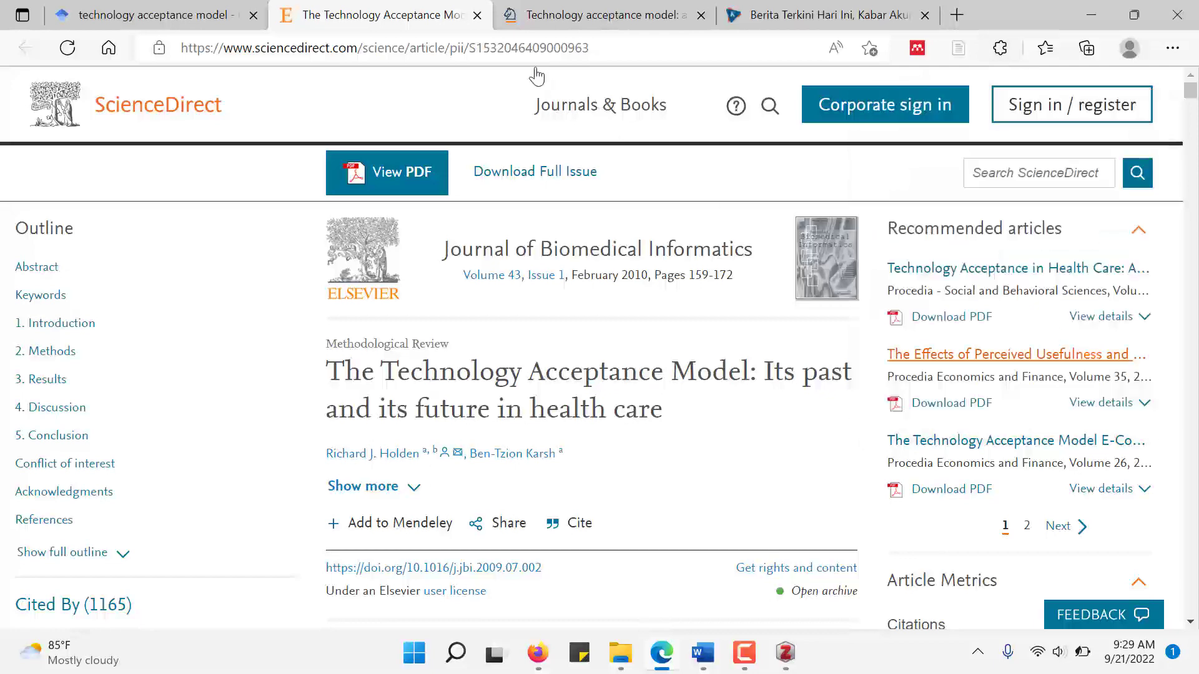
pyautogui.click(477, 14)
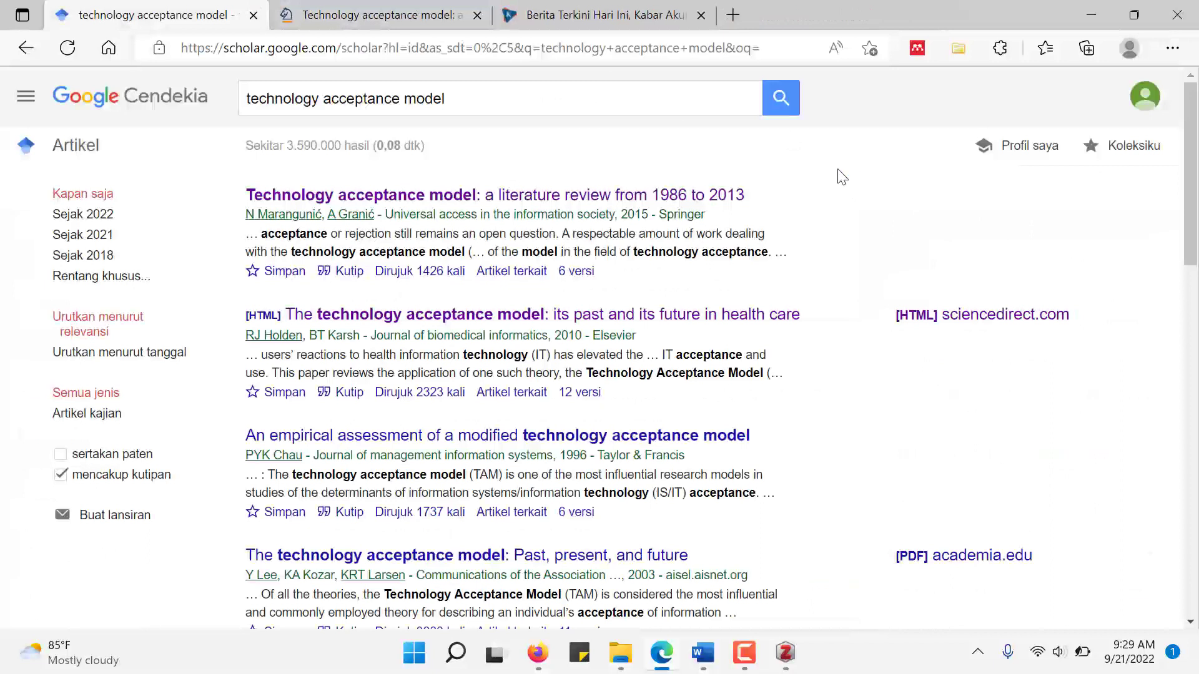
# Open the Zotero Item Selector for the Google Scholar results and move it clear of the result list
pyautogui.click(958, 50)
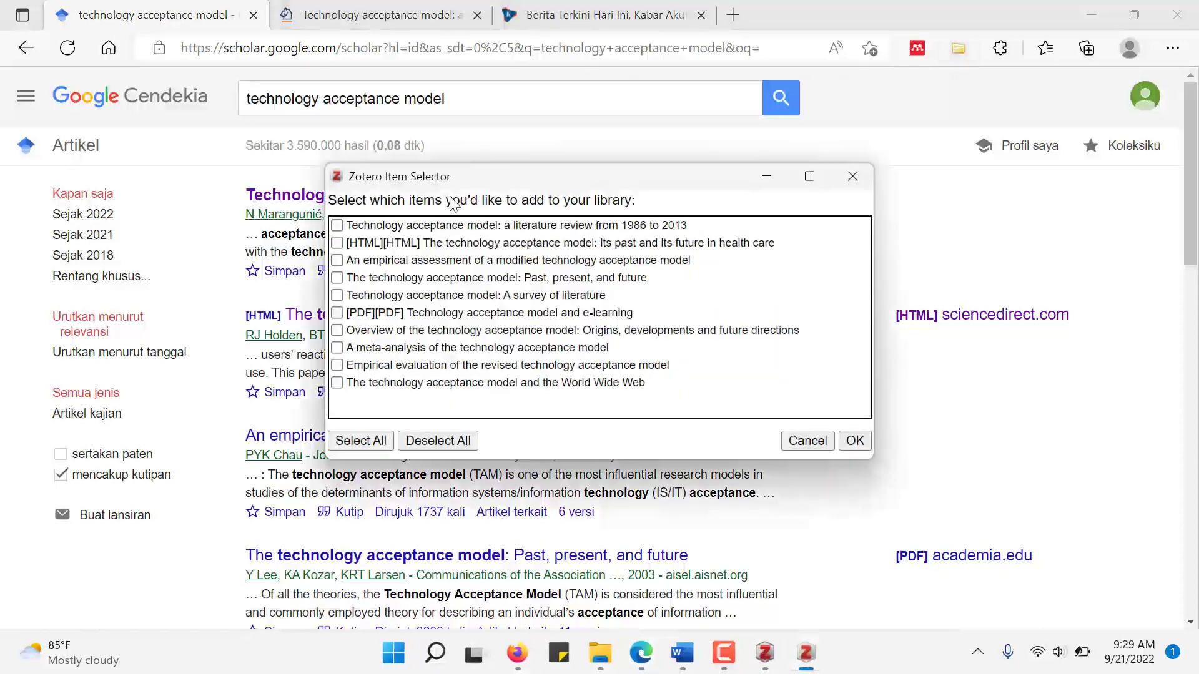
pyautogui.moveTo(468, 187); pyautogui.dragTo(746, 148)
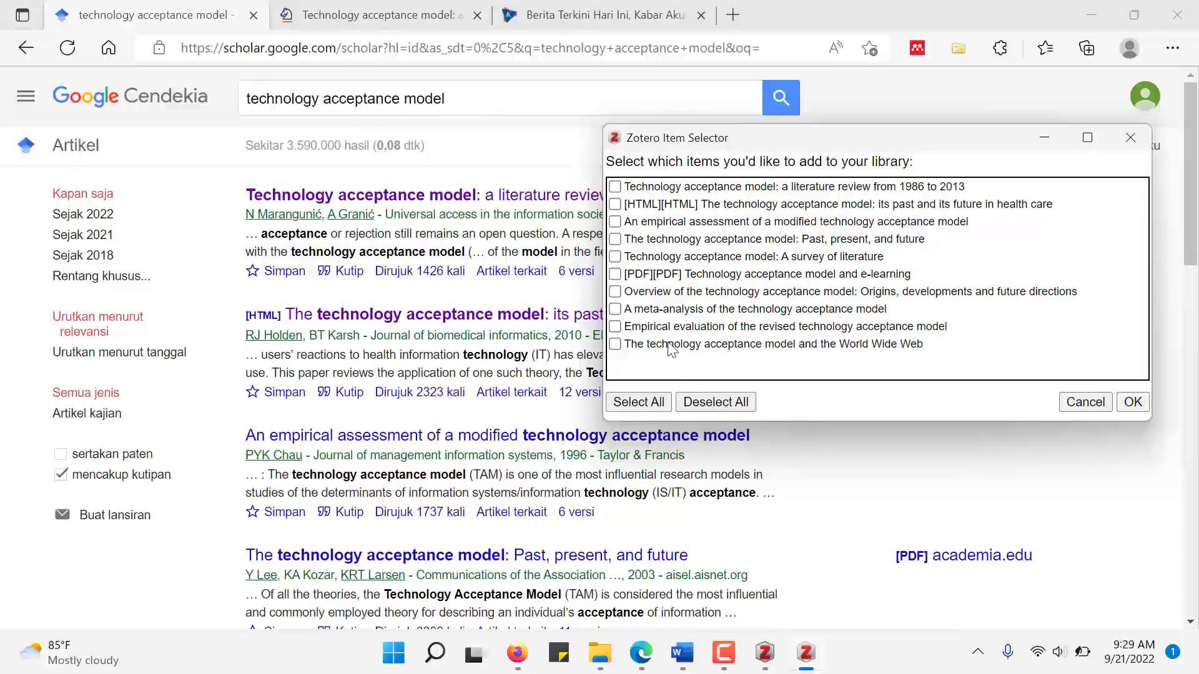
pyautogui.click(615, 222)
pyautogui.click(615, 239)
pyautogui.click(615, 257)
pyautogui.click(615, 292)
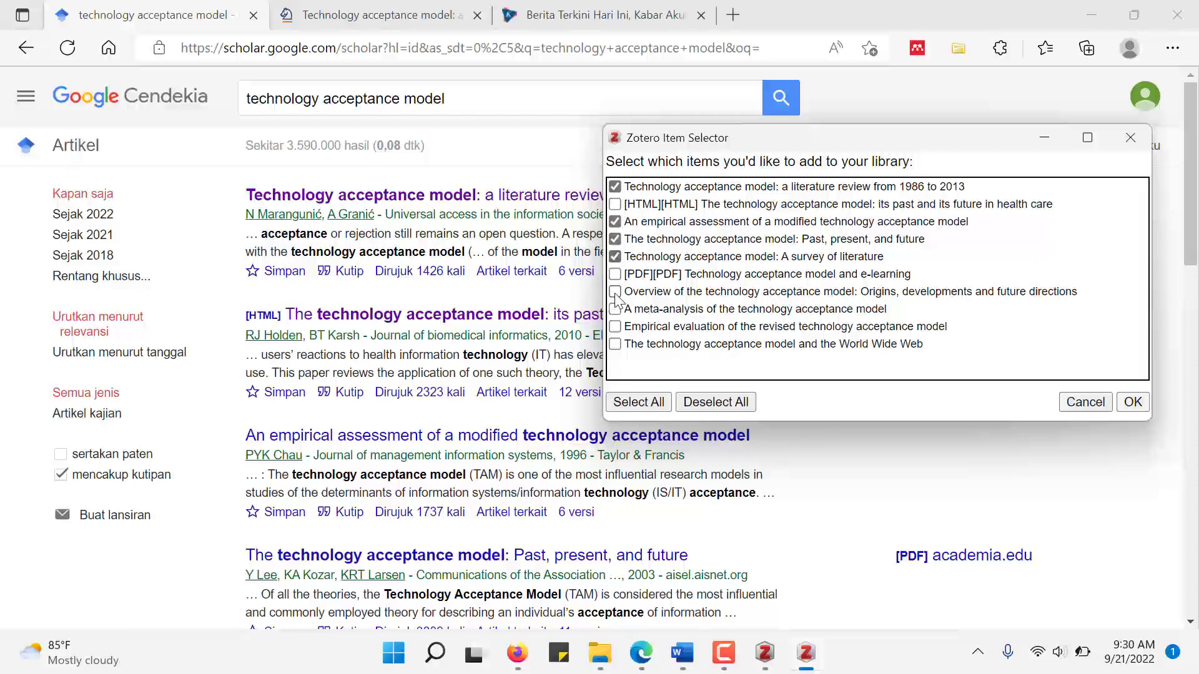
pyautogui.click(615, 326)
pyautogui.click(615, 309)
pyautogui.click(615, 344)
pyautogui.click(641, 405)
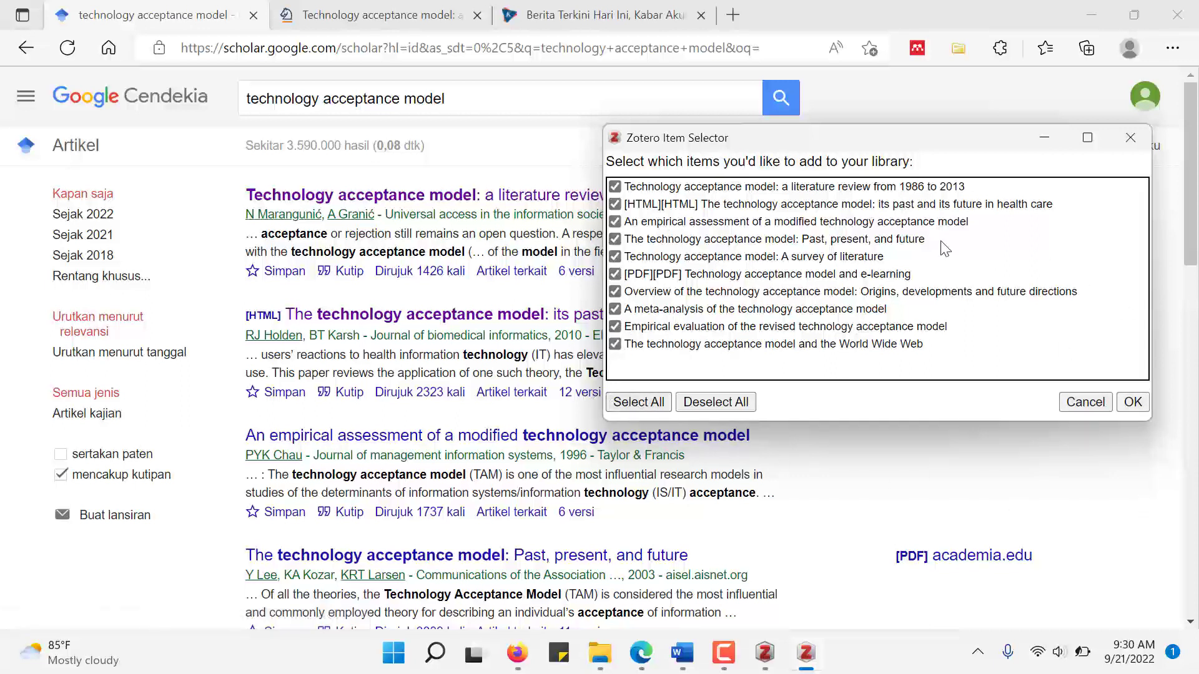
pyautogui.click(712, 402)
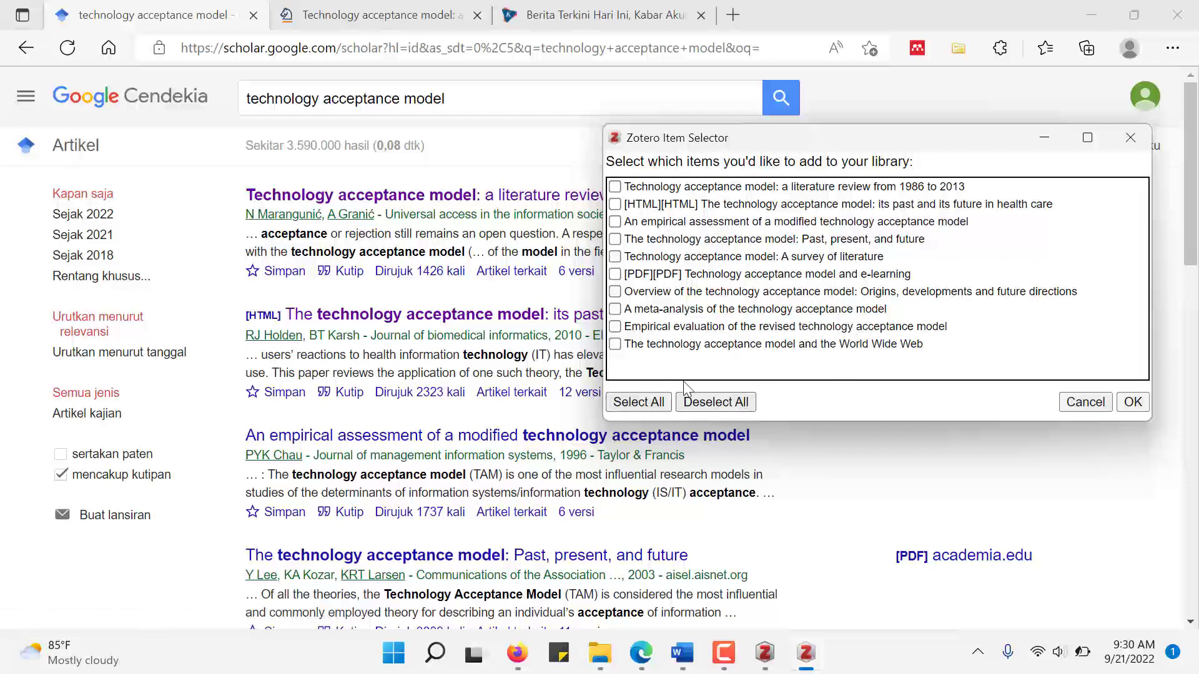
# Save all listed Scholar results to Zotero except the 1986 to 2013 literature review, the health care article and the e-learning PDF
pyautogui.click(616, 344)
pyautogui.click(615, 327)
pyautogui.click(616, 309)
pyautogui.click(616, 292)
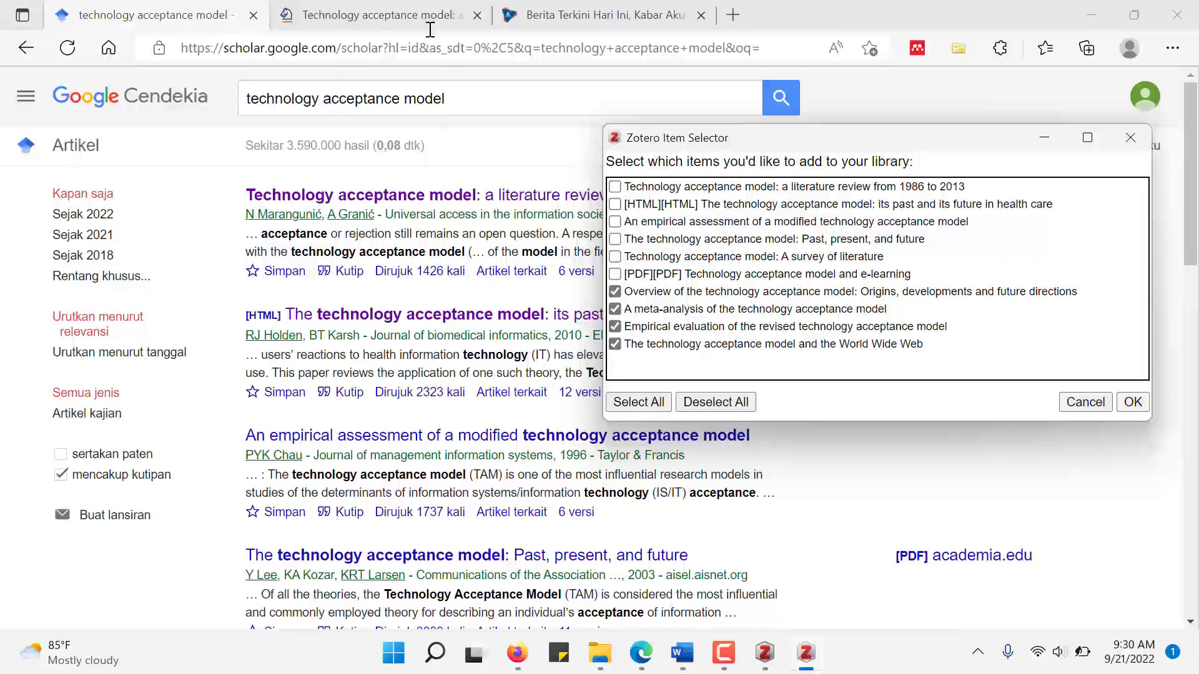
pyautogui.click(616, 256)
pyautogui.click(616, 239)
pyautogui.click(615, 222)
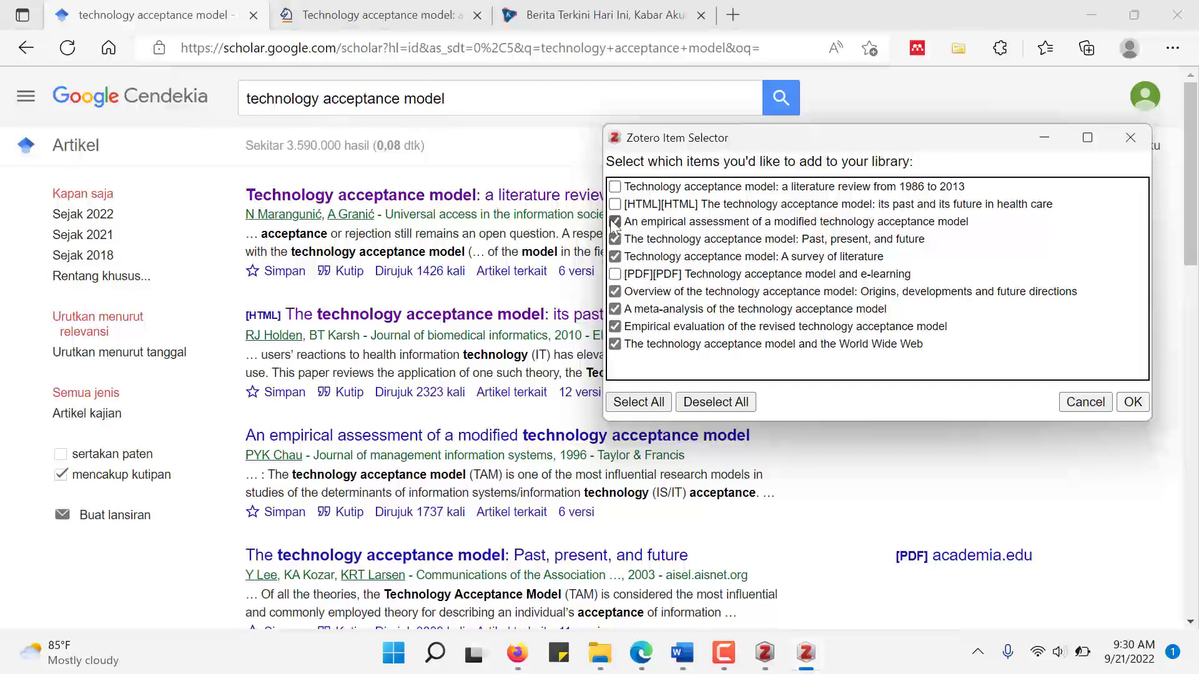
pyautogui.click(1132, 403)
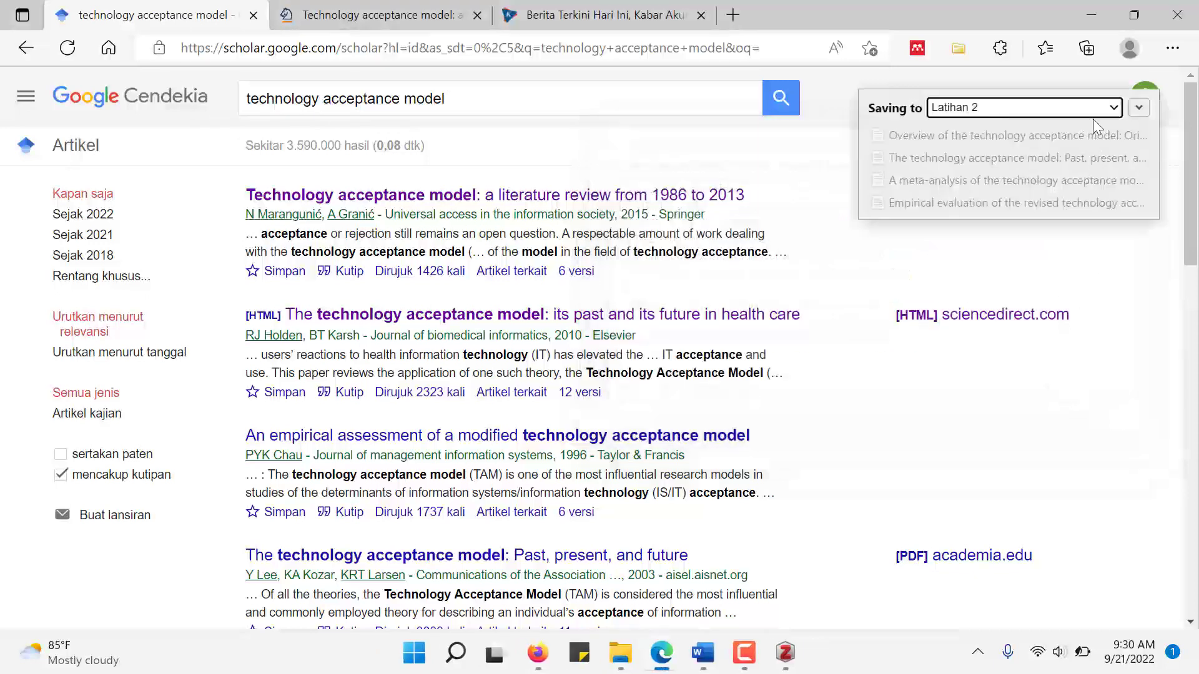
# Confirm Latihan 2 as the destination collection for the Google Scholar references being saved
pyautogui.click(1106, 107)
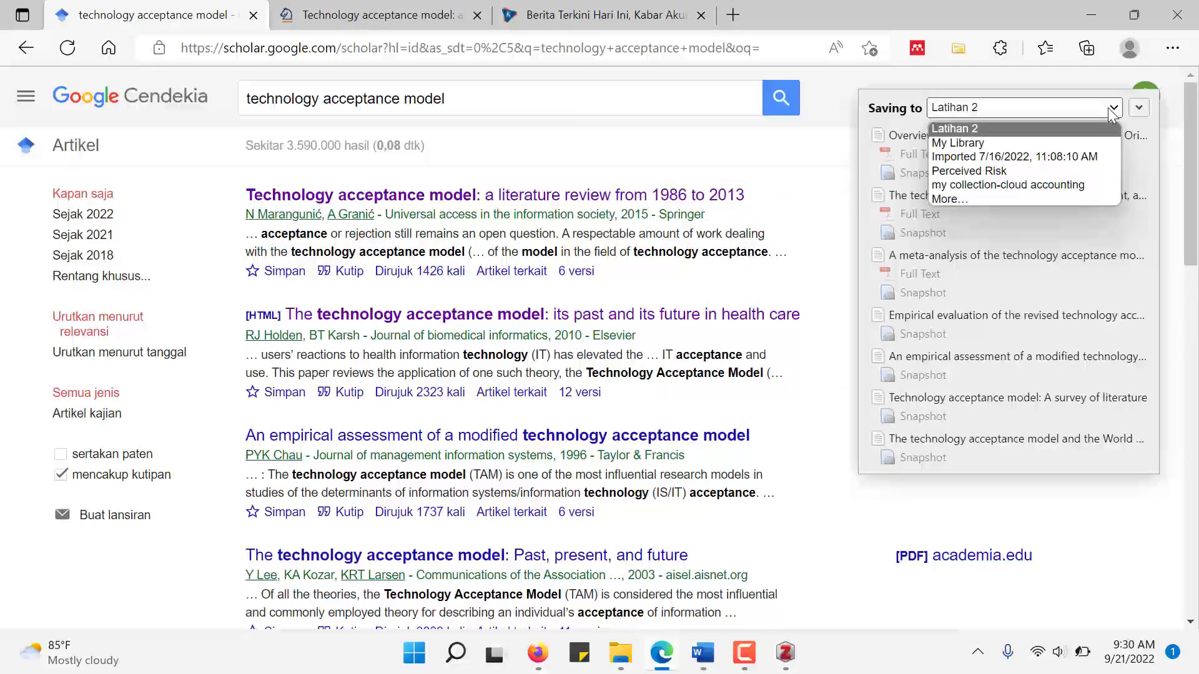
pyautogui.click(1154, 111)
pyautogui.click(1140, 108)
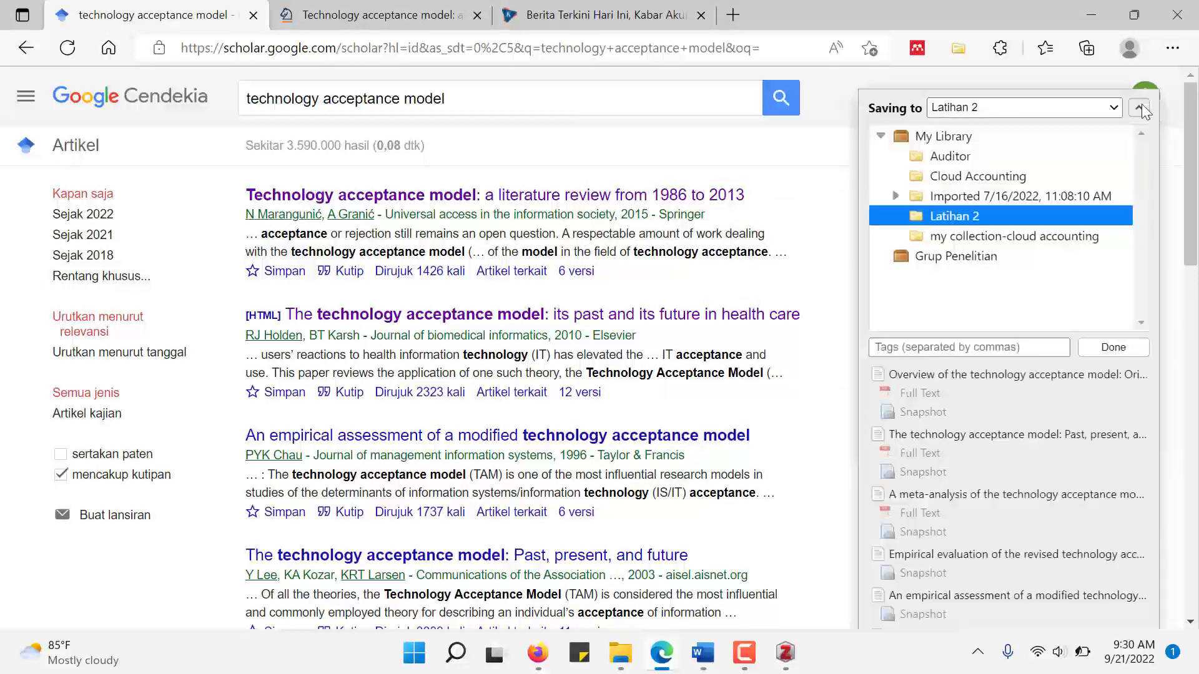
pyautogui.click(1101, 350)
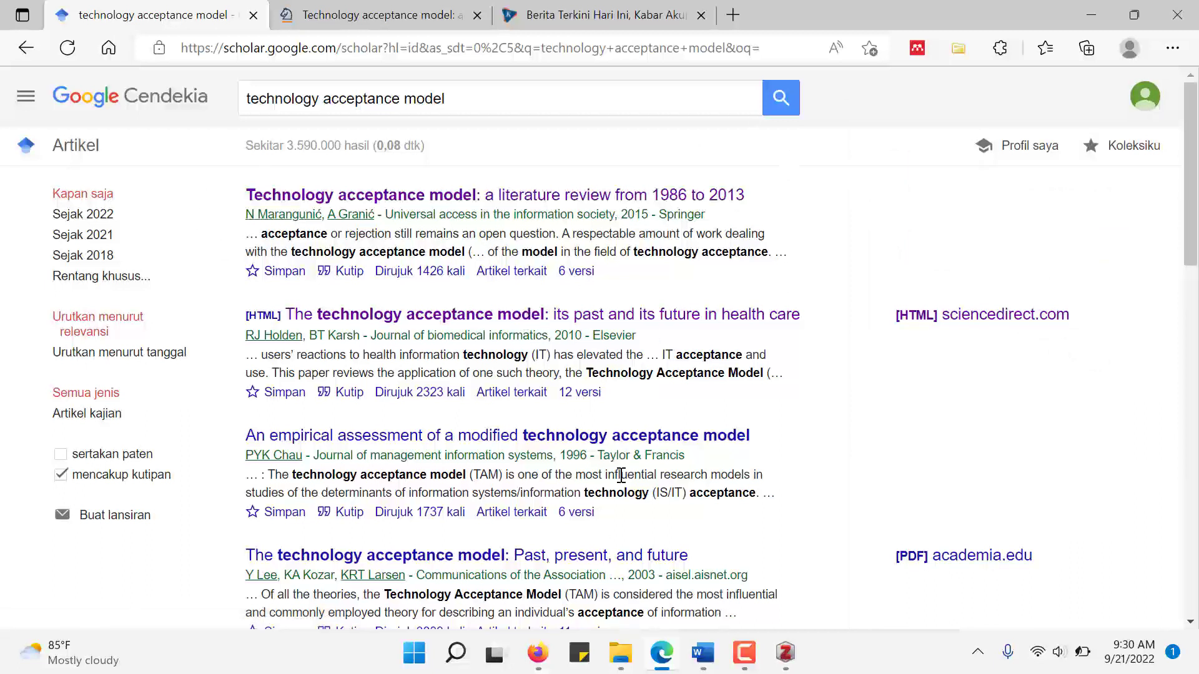
# Switch to Zotero, open the Latihan 2 collection and cancel the download dialog for the Past Present and Future PDF
pyautogui.click(786, 653)
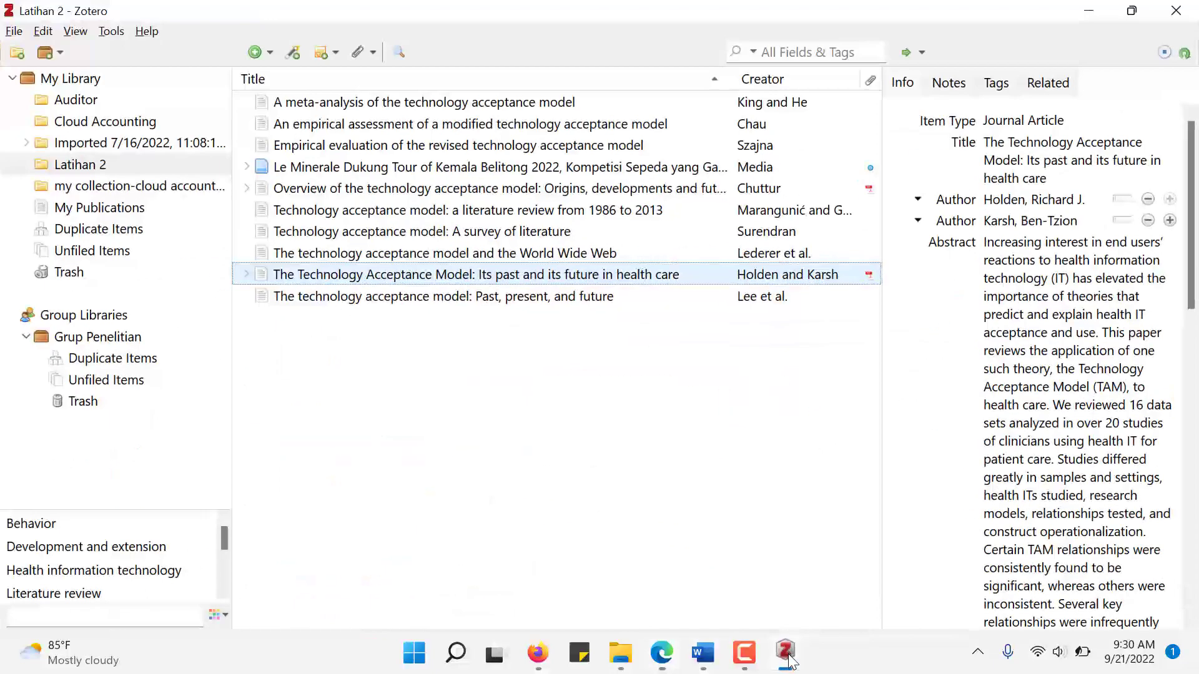
pyautogui.click(115, 163)
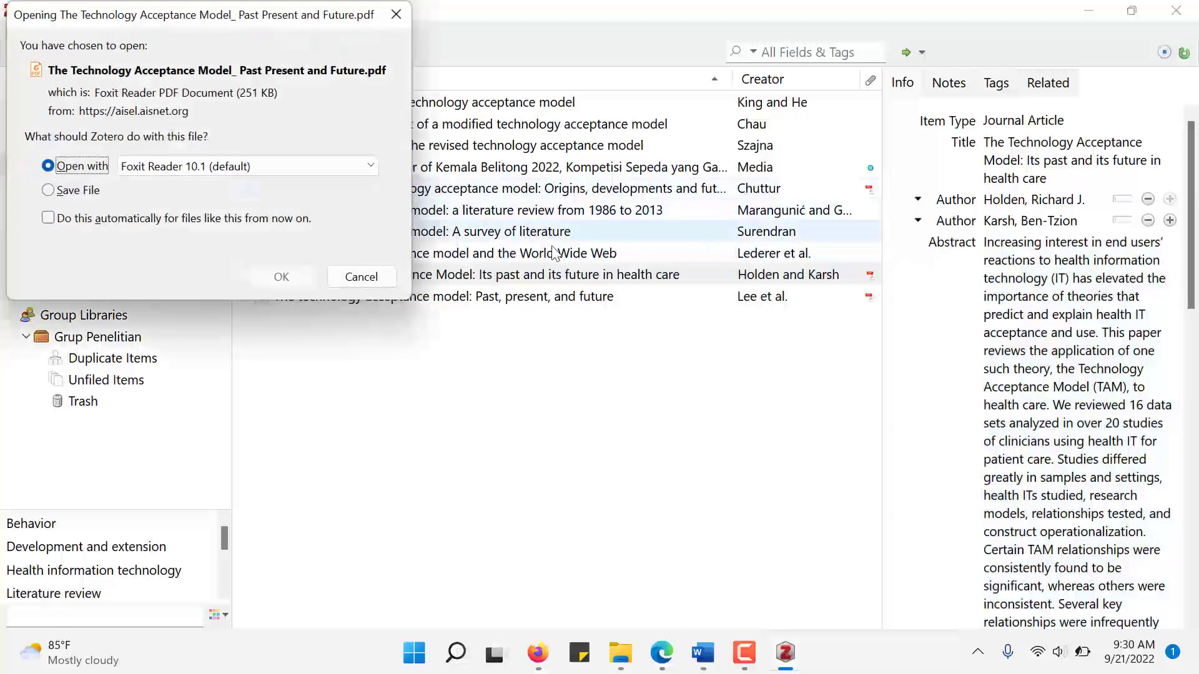
pyautogui.click(361, 277)
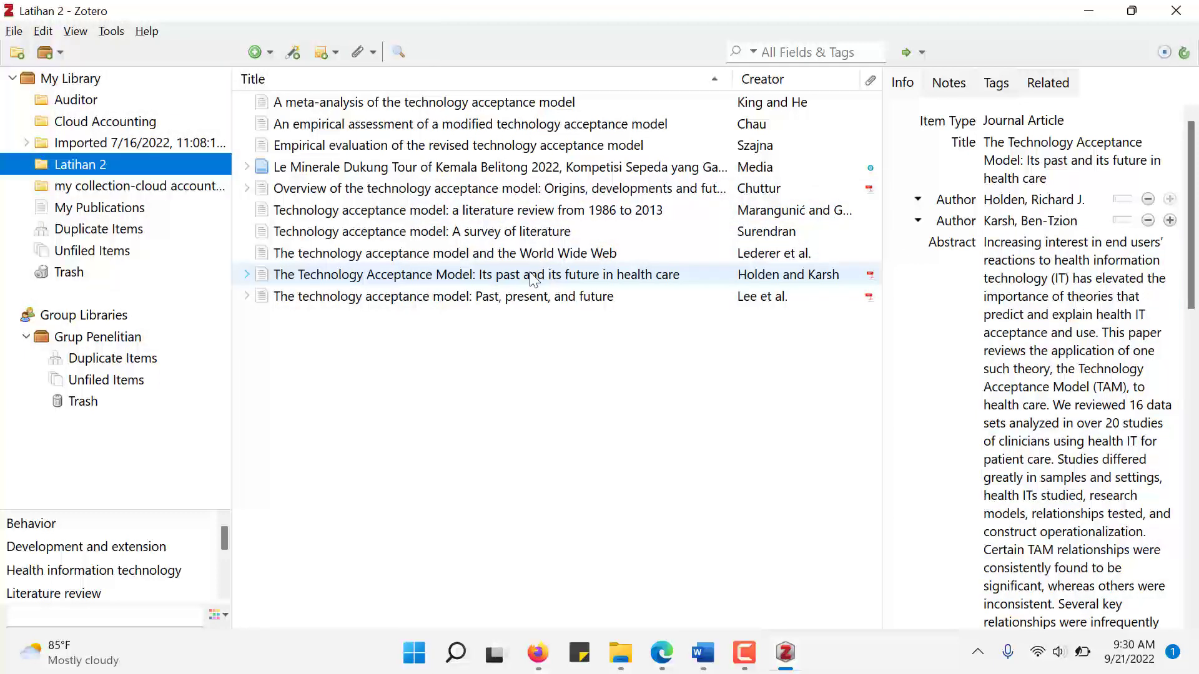
# View the attached PDF of "The Technology Acceptance Model: Its past and its future in health care" and close it
pyautogui.doubleClick(548, 273)
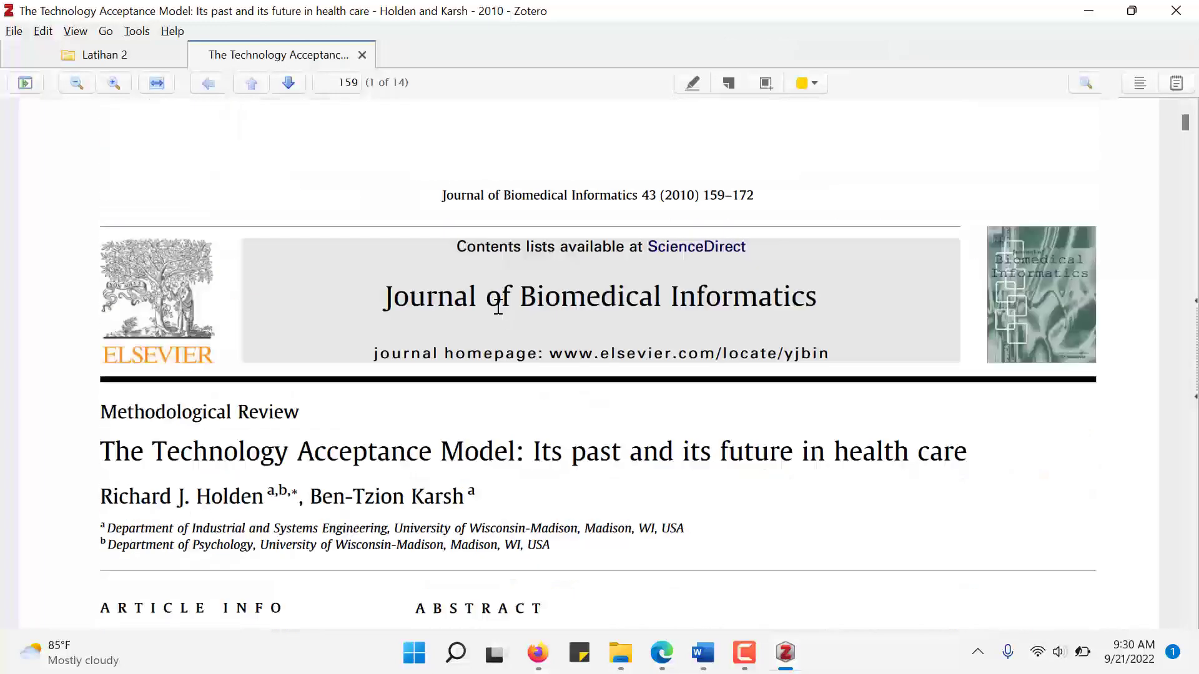
pyautogui.scroll(-3, 429, 265)
pyautogui.scroll(-5, 441, 275)
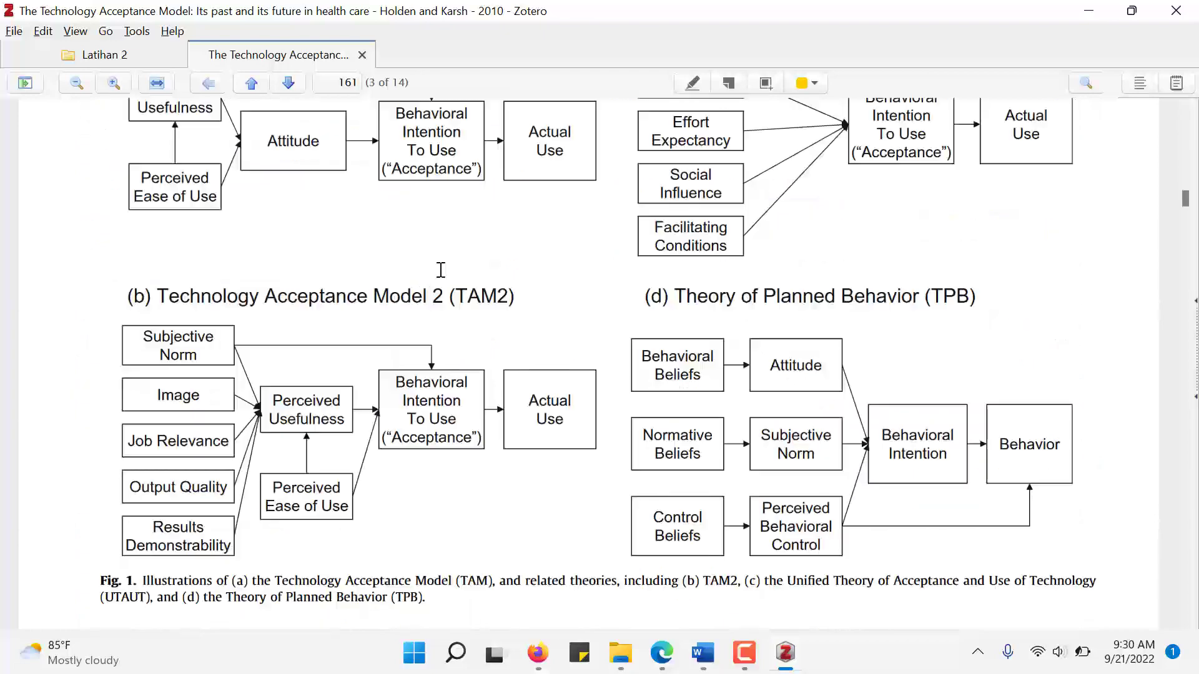
pyautogui.scroll(-10, 441, 269)
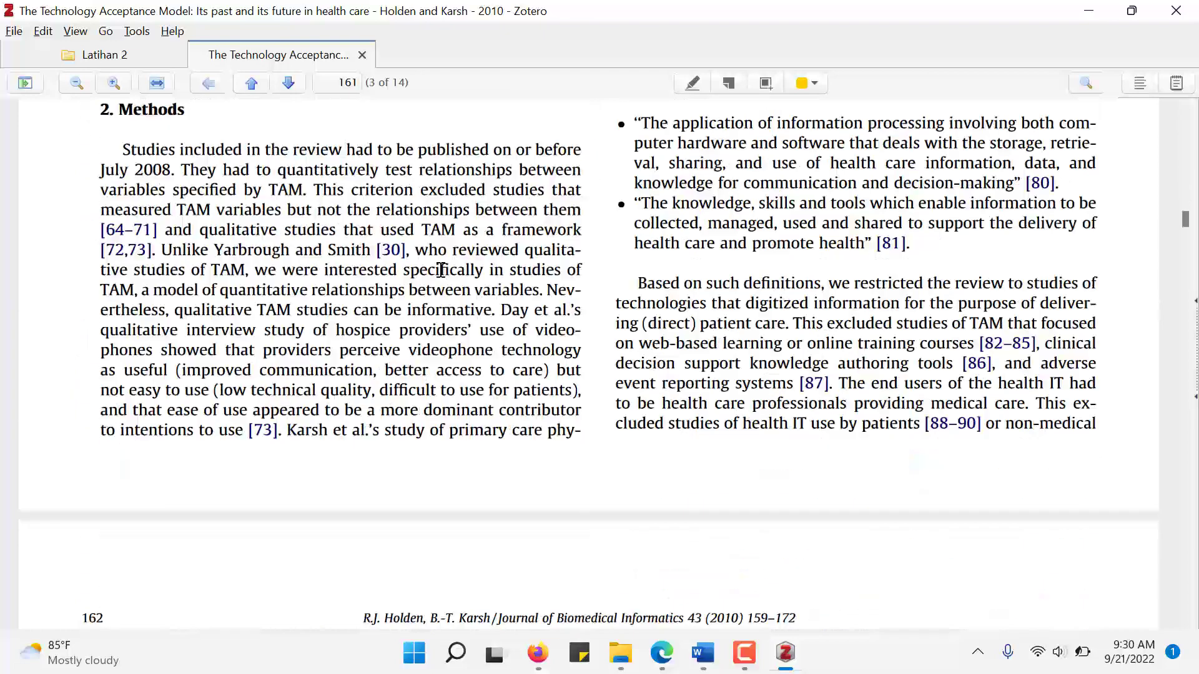
pyautogui.scroll(7, 441, 270)
pyautogui.click(364, 56)
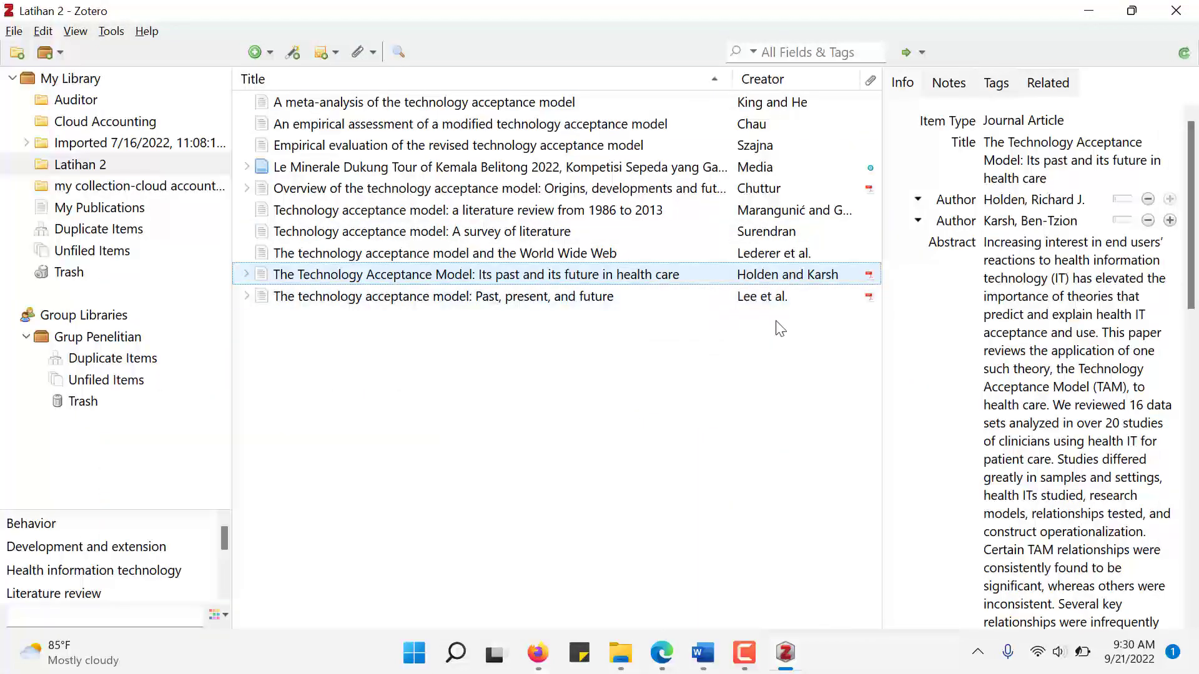
# Look through the attached PDF of "The technology acceptance model: Past, present, and future" and close it
pyautogui.click(367, 300)
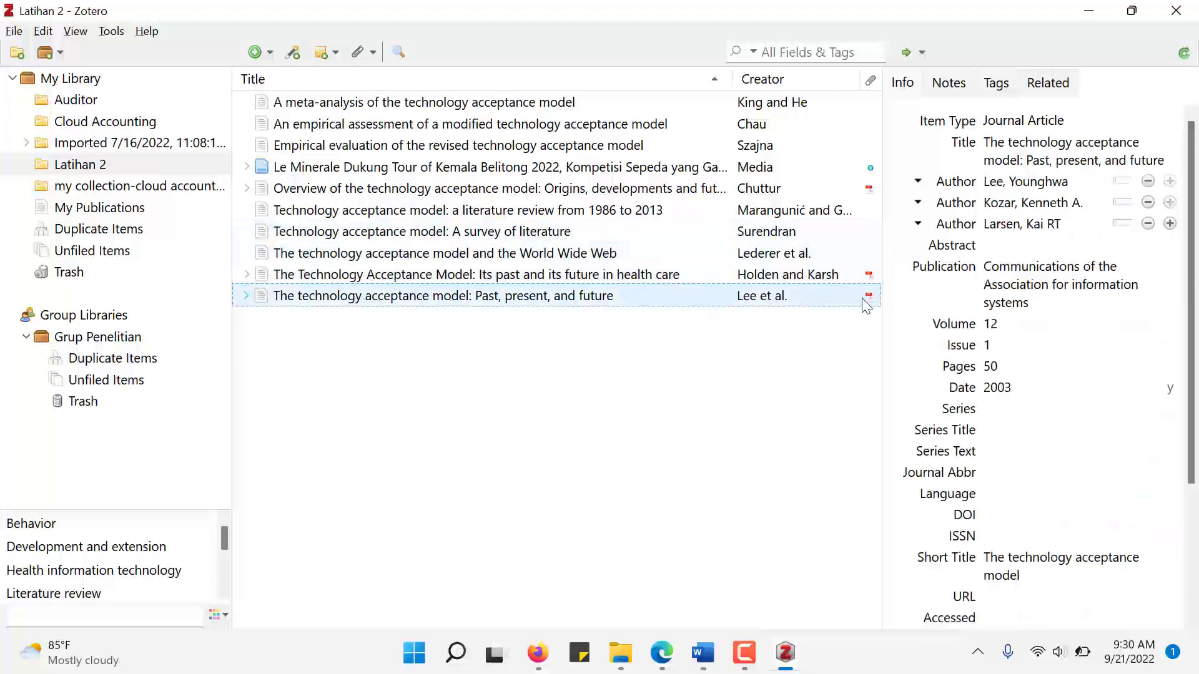
pyautogui.doubleClick(604, 304)
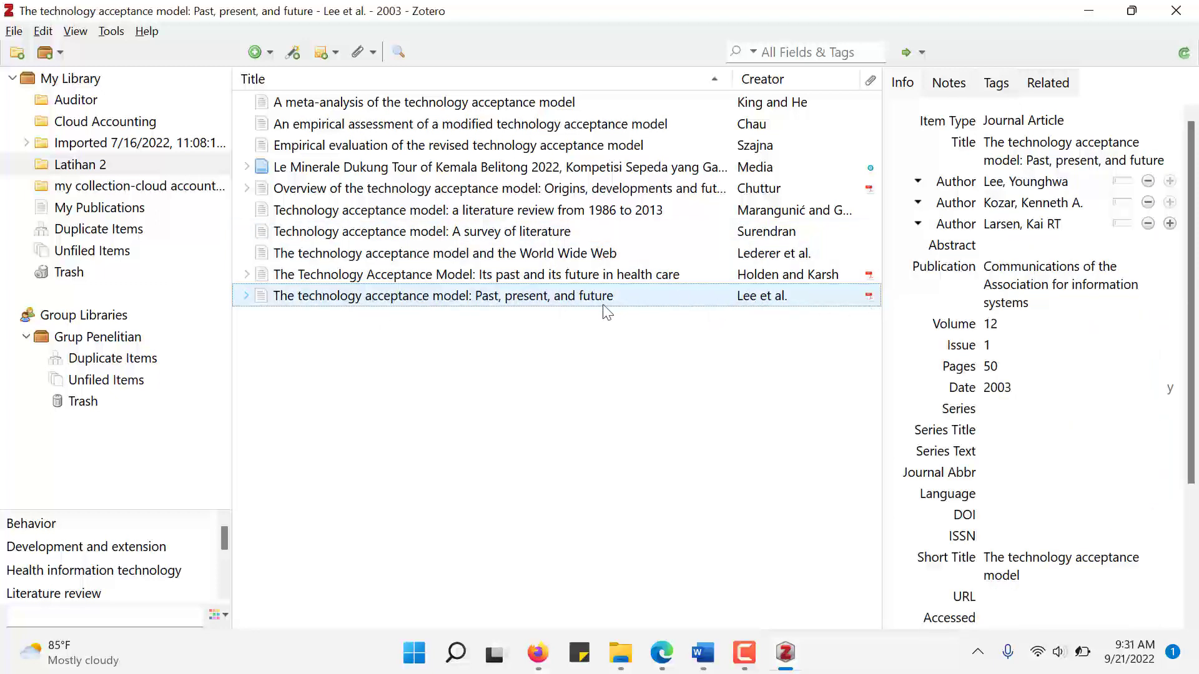
pyautogui.scroll(-15, 475, 400)
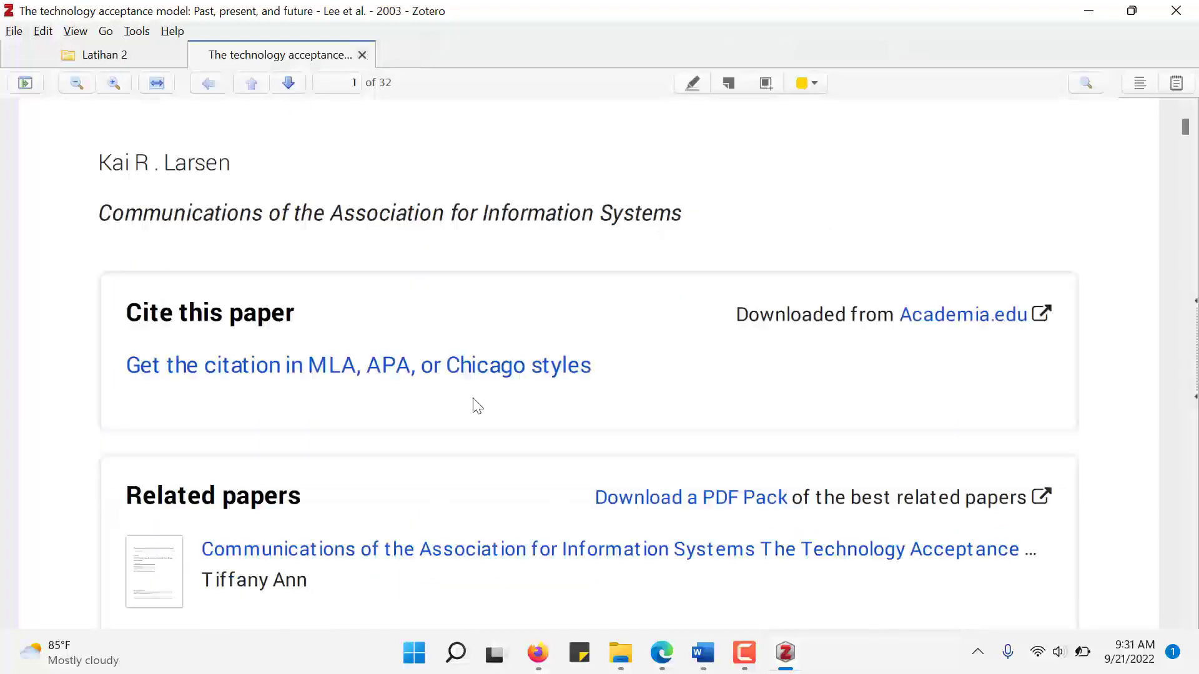
pyautogui.scroll(-10, 481, 382)
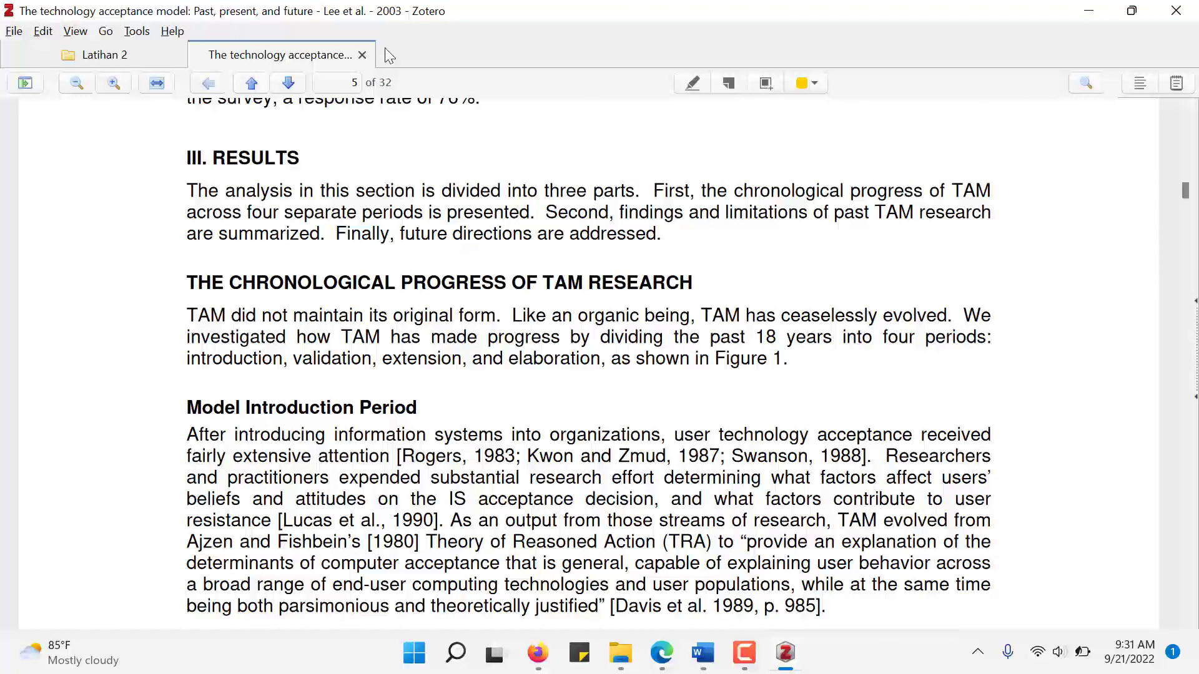
pyautogui.click(362, 55)
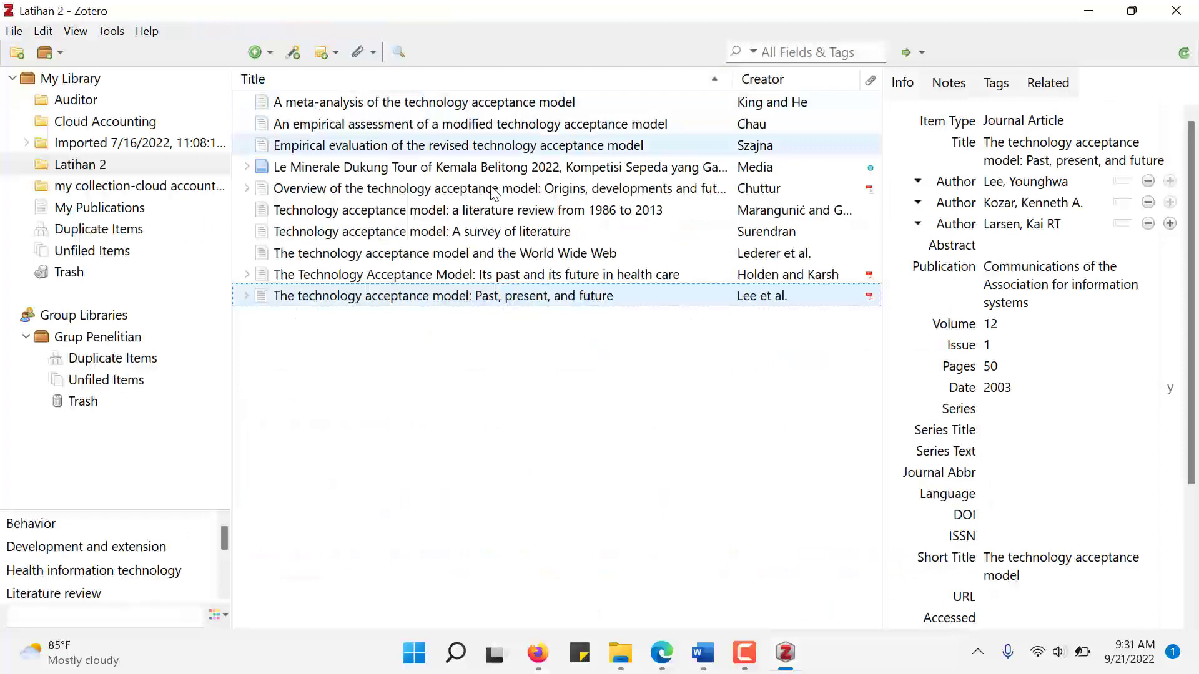
# Switch to Edge and go to the SpringerLink home page from the open literature review article
pyautogui.click(663, 649)
pyautogui.click(718, 562)
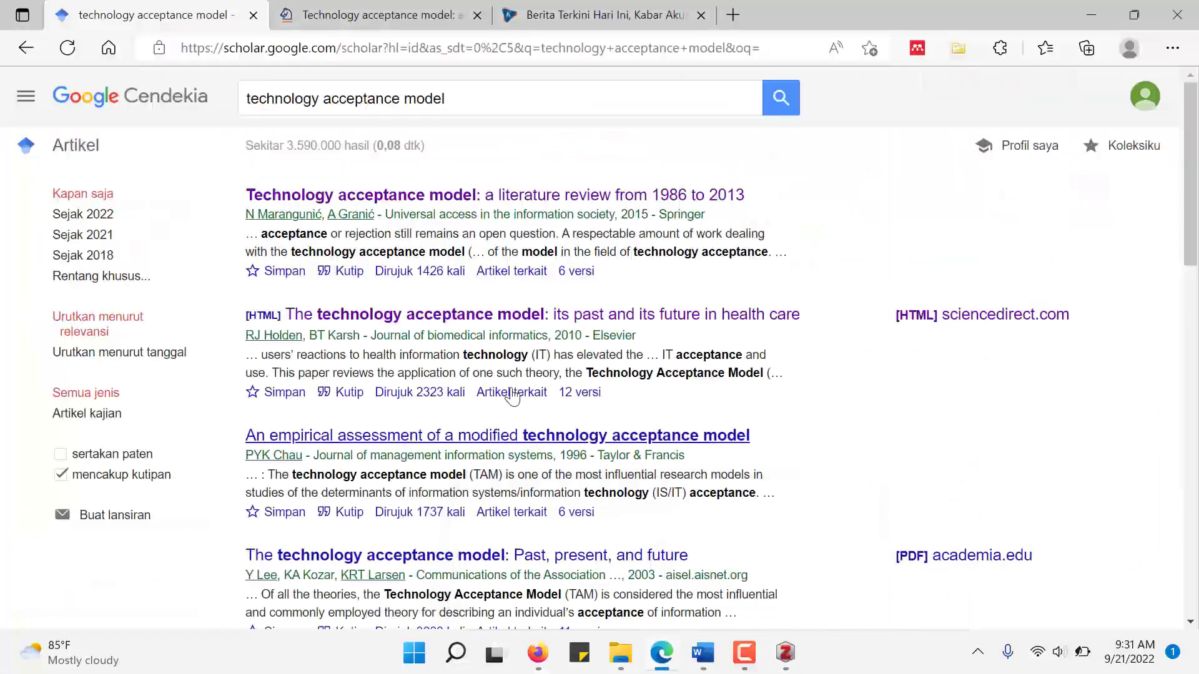
pyautogui.click(369, 15)
pyautogui.click(365, 36)
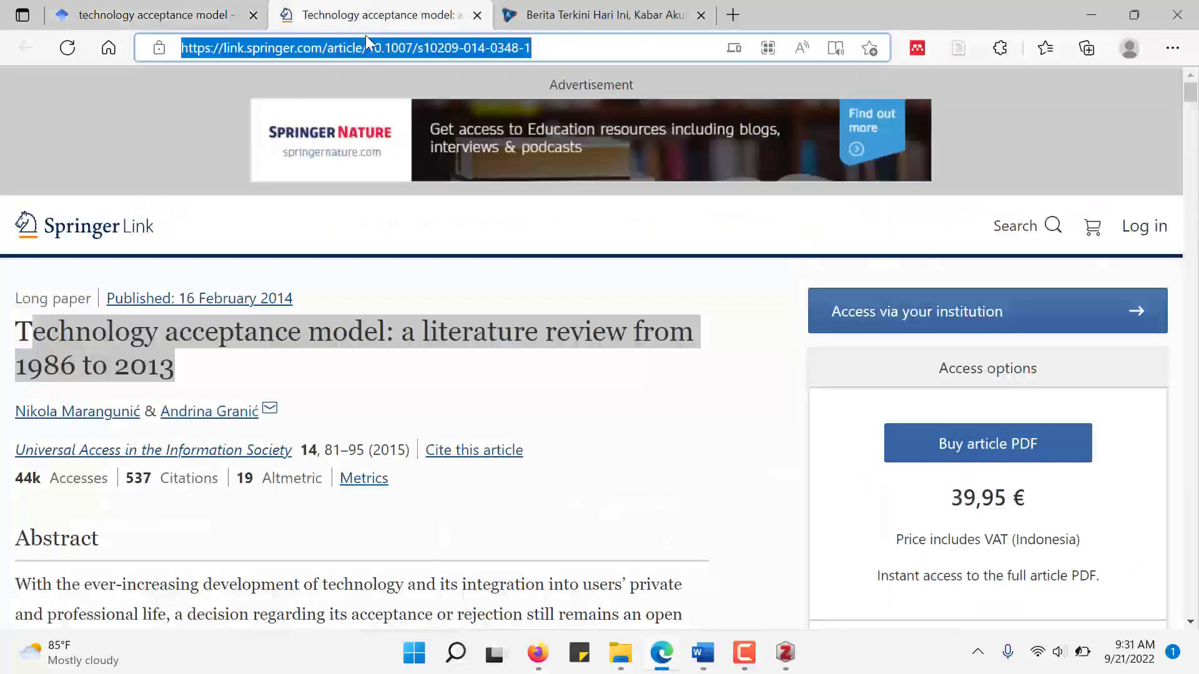
pyautogui.click(88, 230)
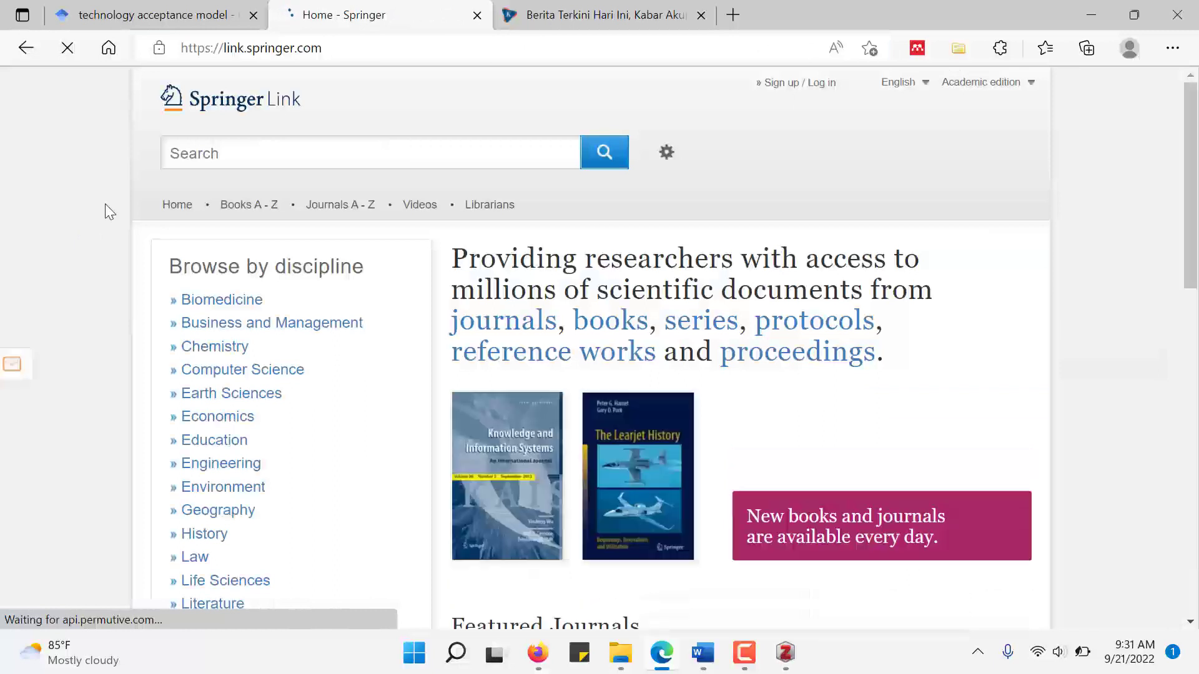
# Search SpringerLink for "Technology acceptance model"
pyautogui.click(340, 150)
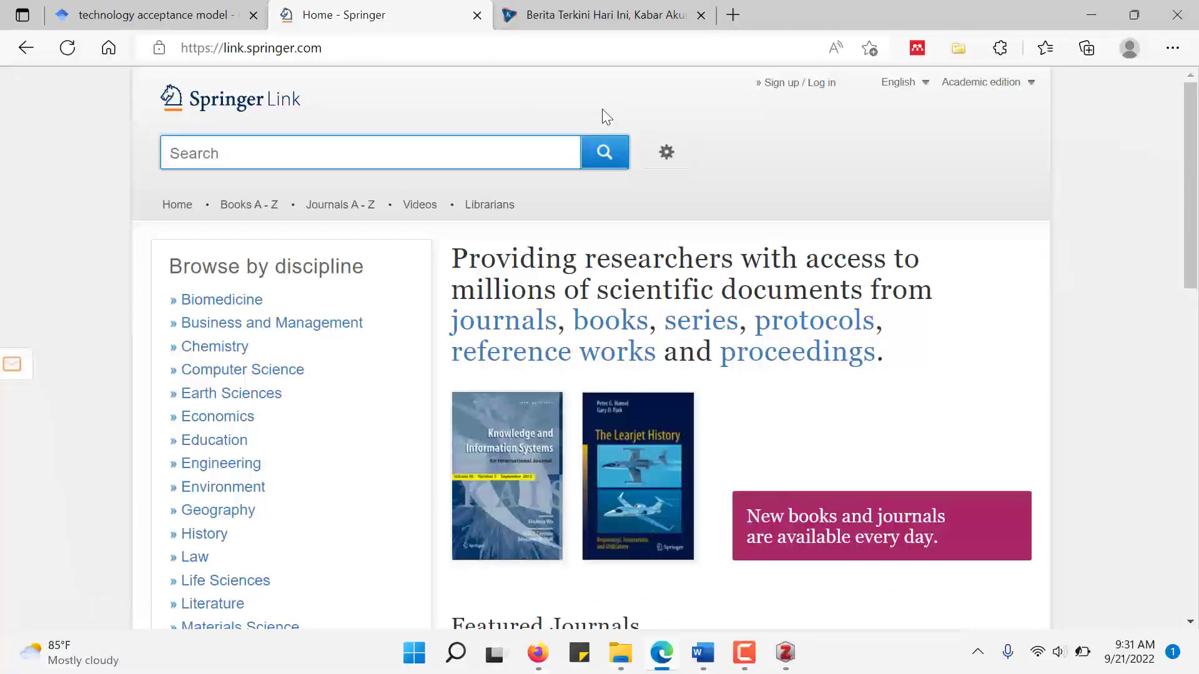
pyautogui.write('Technology')
pyautogui.write(' ace')
pyautogui.write('eptance model')
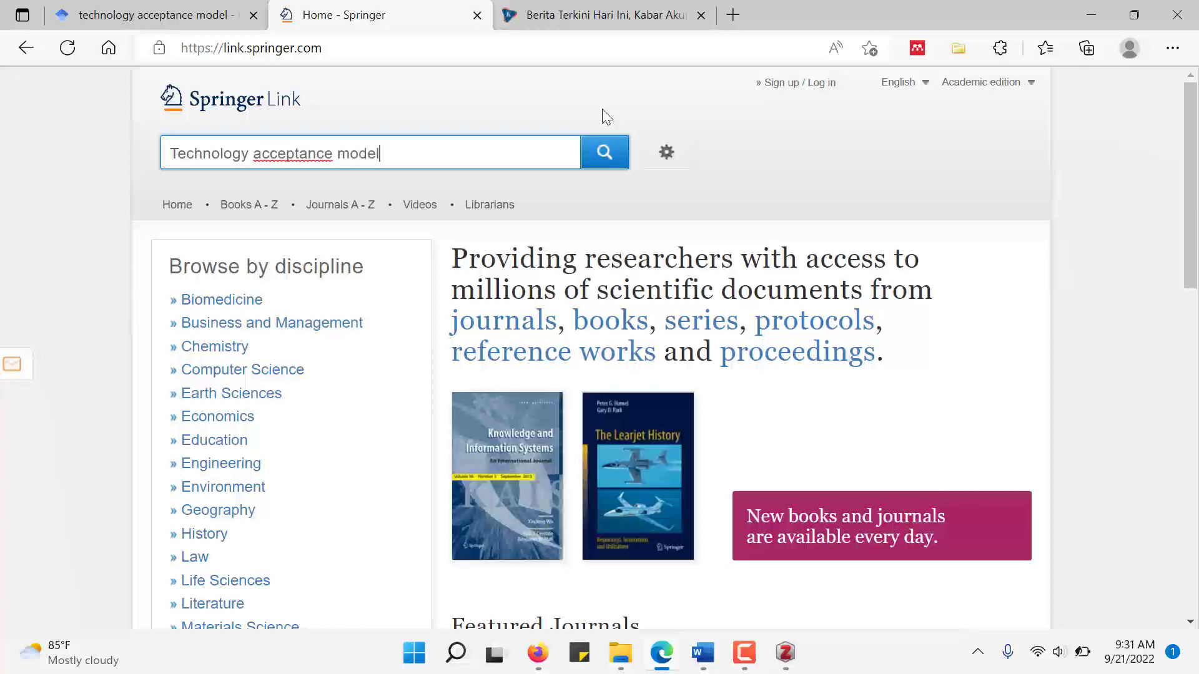
pyautogui.press('Return')
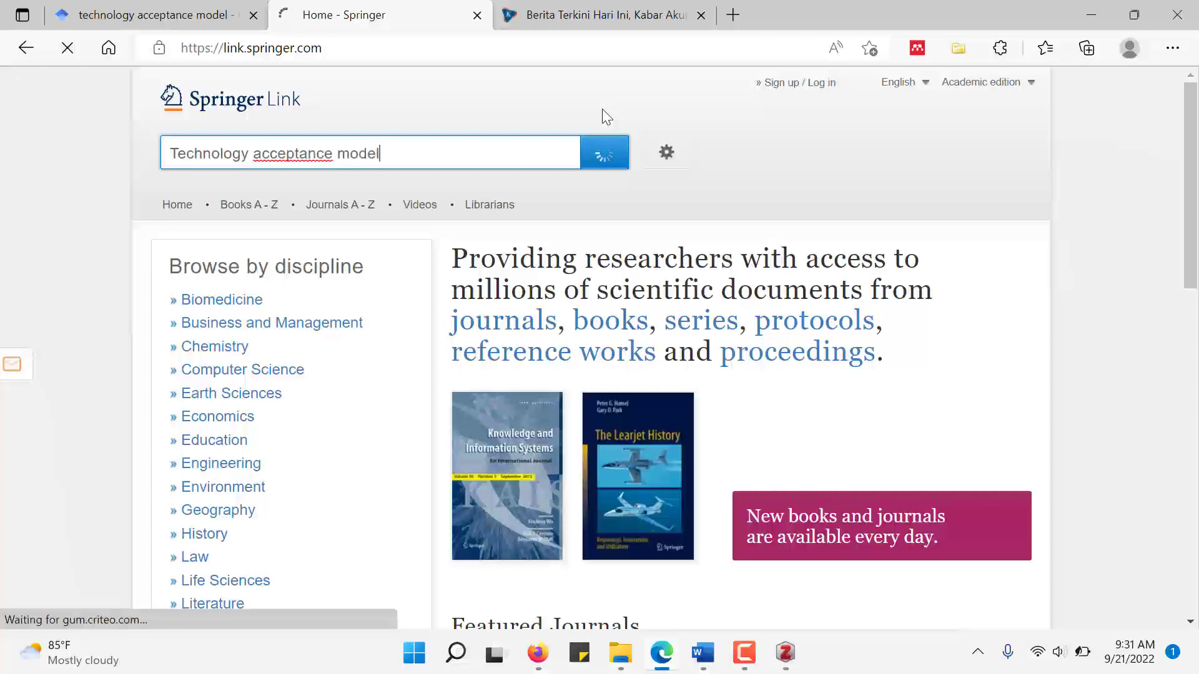
# Open the Zotero Item Selector for the SpringerLink results and select the first four listed items
pyautogui.scroll(-10, 902, 254)
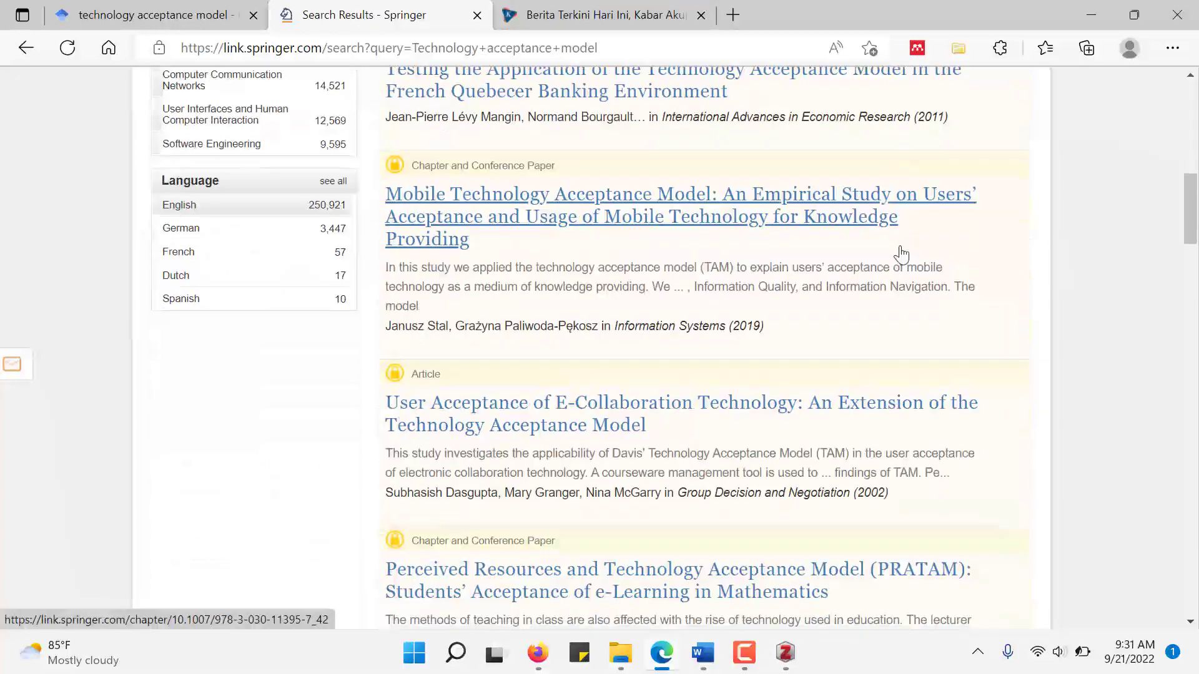
pyautogui.scroll(11, 862, 233)
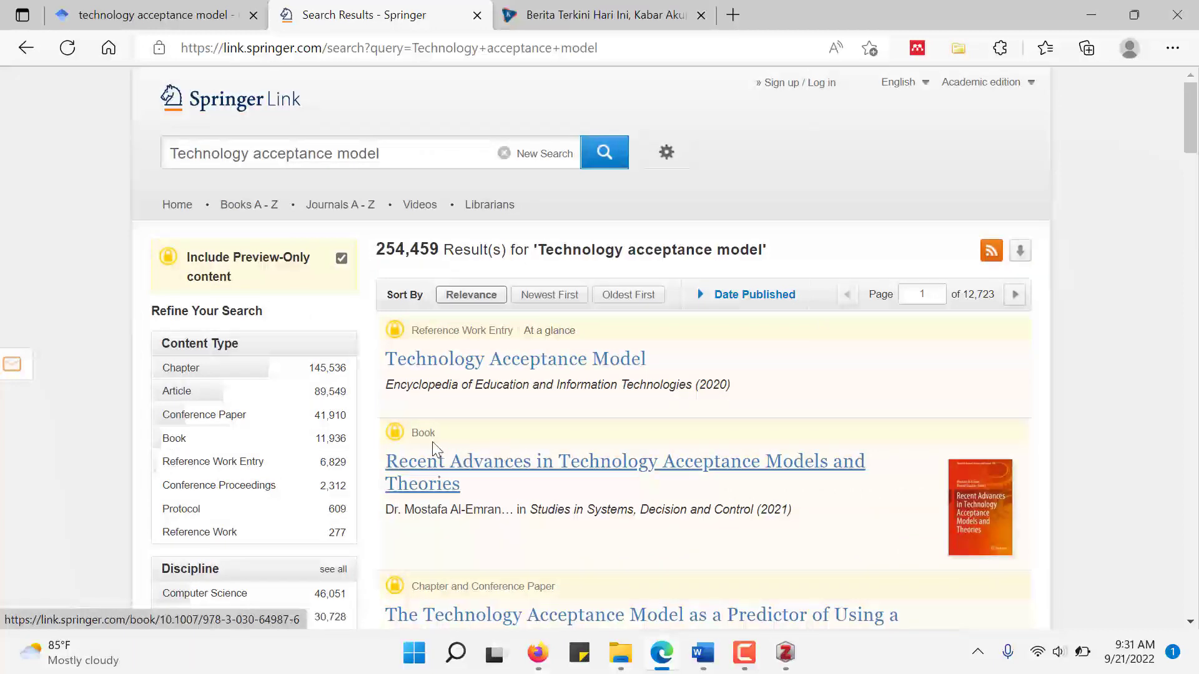
pyautogui.scroll(-5, 553, 419)
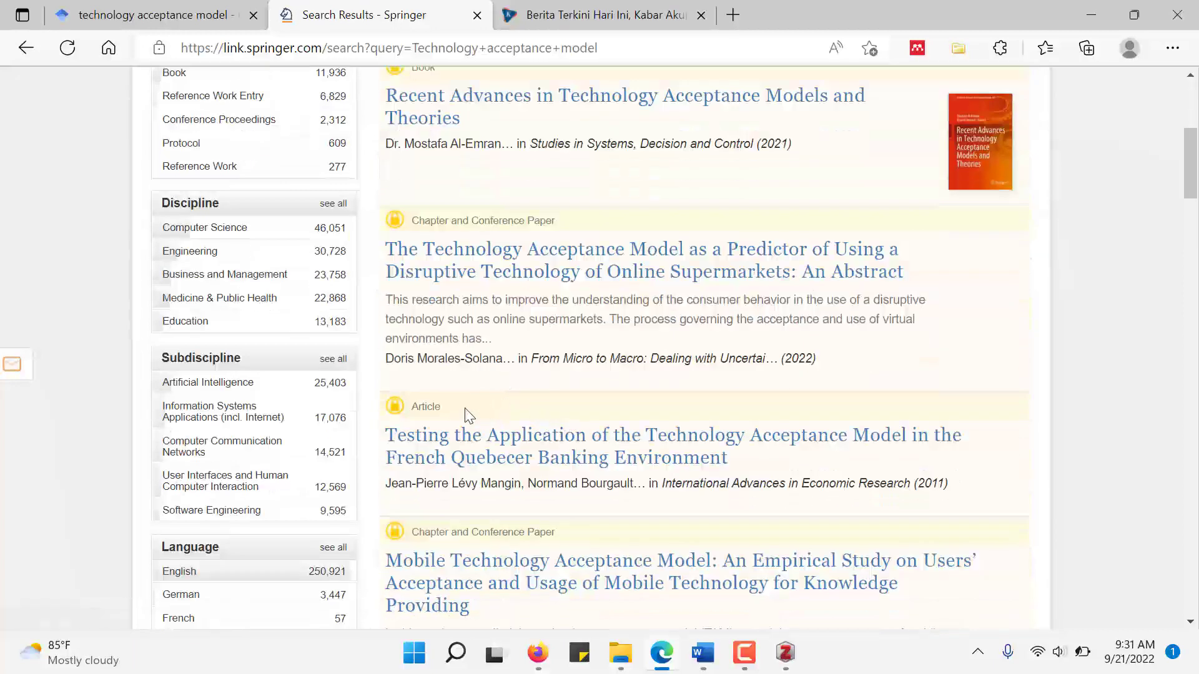
pyautogui.scroll(2, 702, 497)
pyautogui.scroll(4, 628, 469)
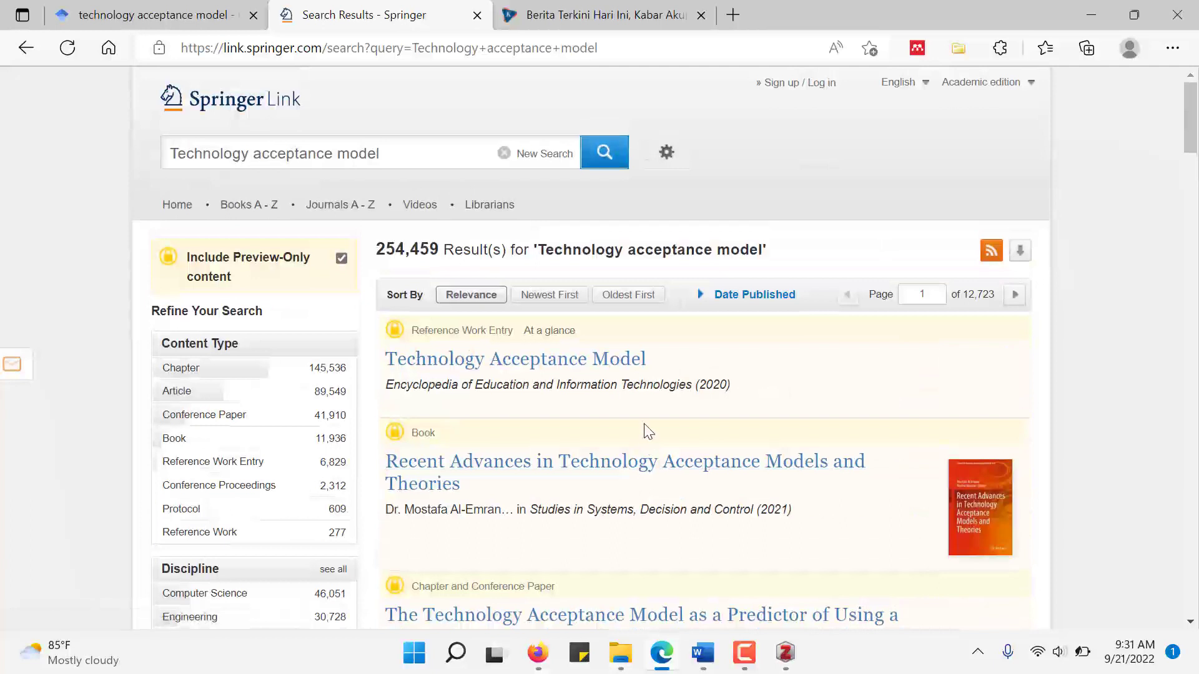
pyautogui.click(958, 50)
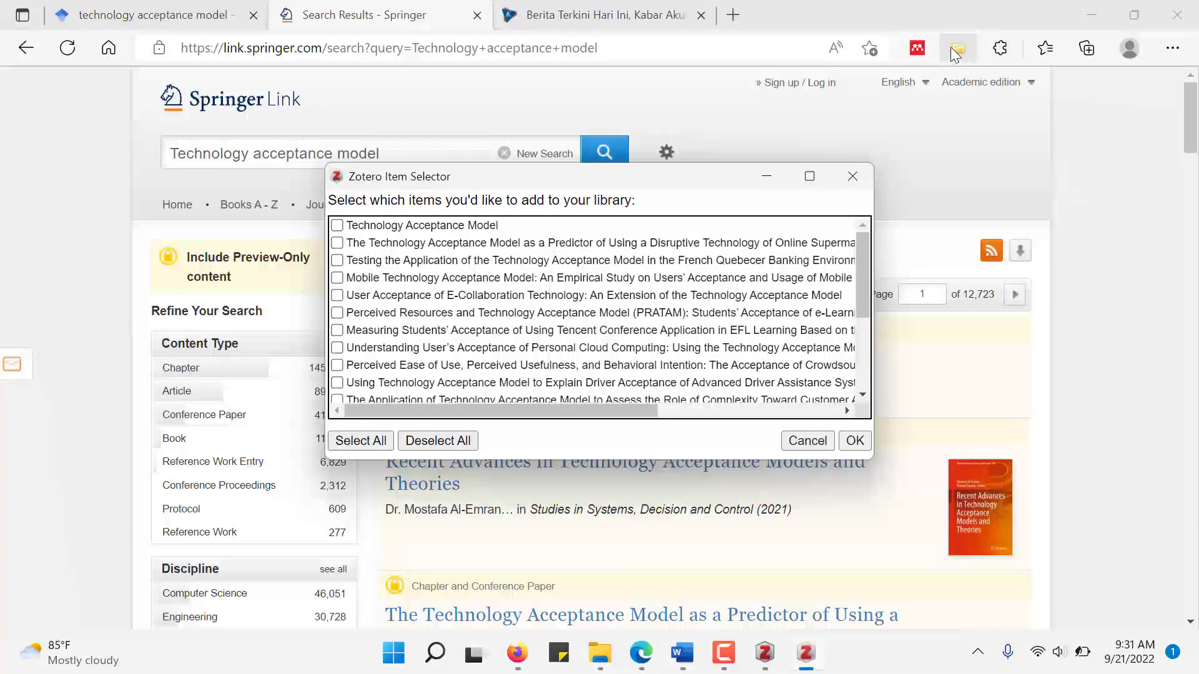
pyautogui.click(337, 225)
pyautogui.click(337, 243)
pyautogui.click(337, 260)
pyautogui.click(338, 277)
# Also select the last eight items, from "Evaluation of the Acceptance of Audience Response System" through "Examining the Use of the Technology Acceptance Model"
pyautogui.scroll(-3, 337, 281)
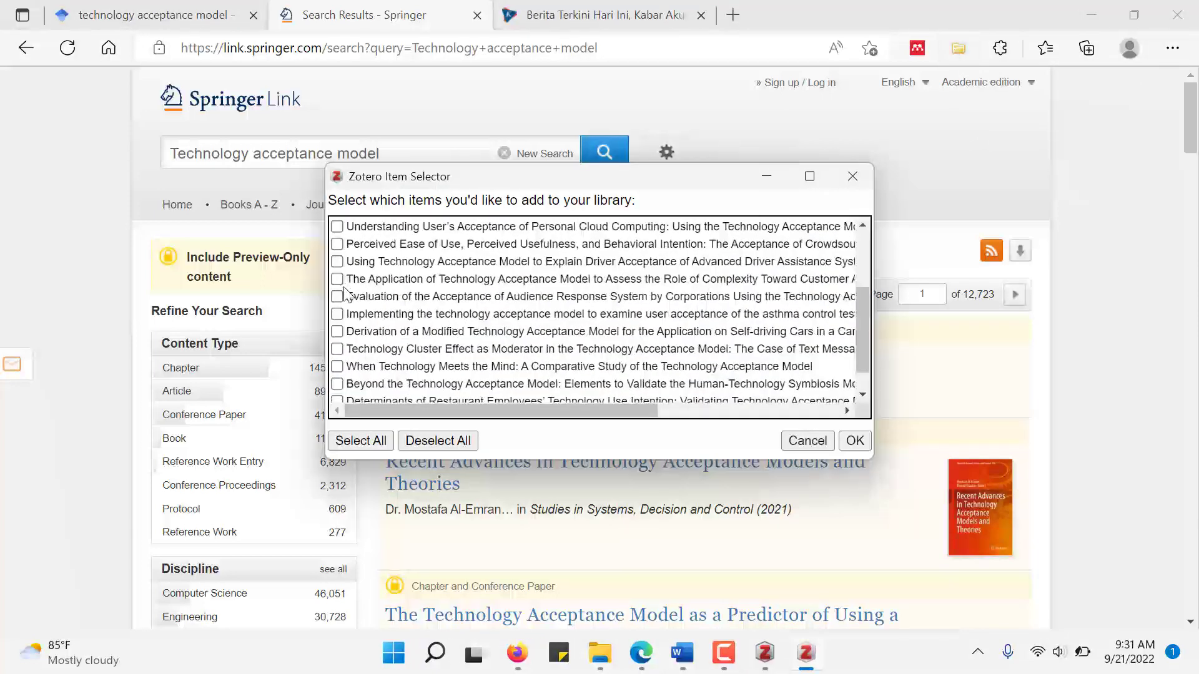
pyautogui.click(338, 297)
pyautogui.click(338, 314)
pyautogui.click(337, 332)
pyautogui.click(337, 349)
pyautogui.scroll(-1, 338, 350)
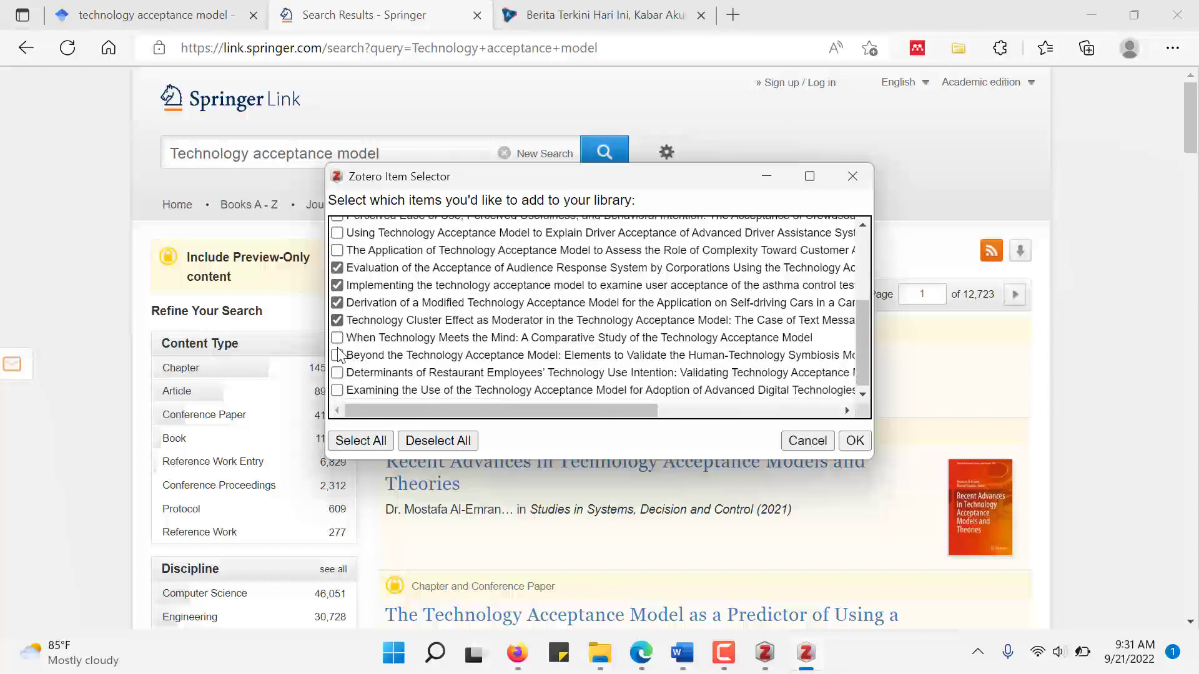
pyautogui.click(338, 336)
pyautogui.click(337, 354)
pyautogui.click(337, 371)
pyautogui.click(337, 389)
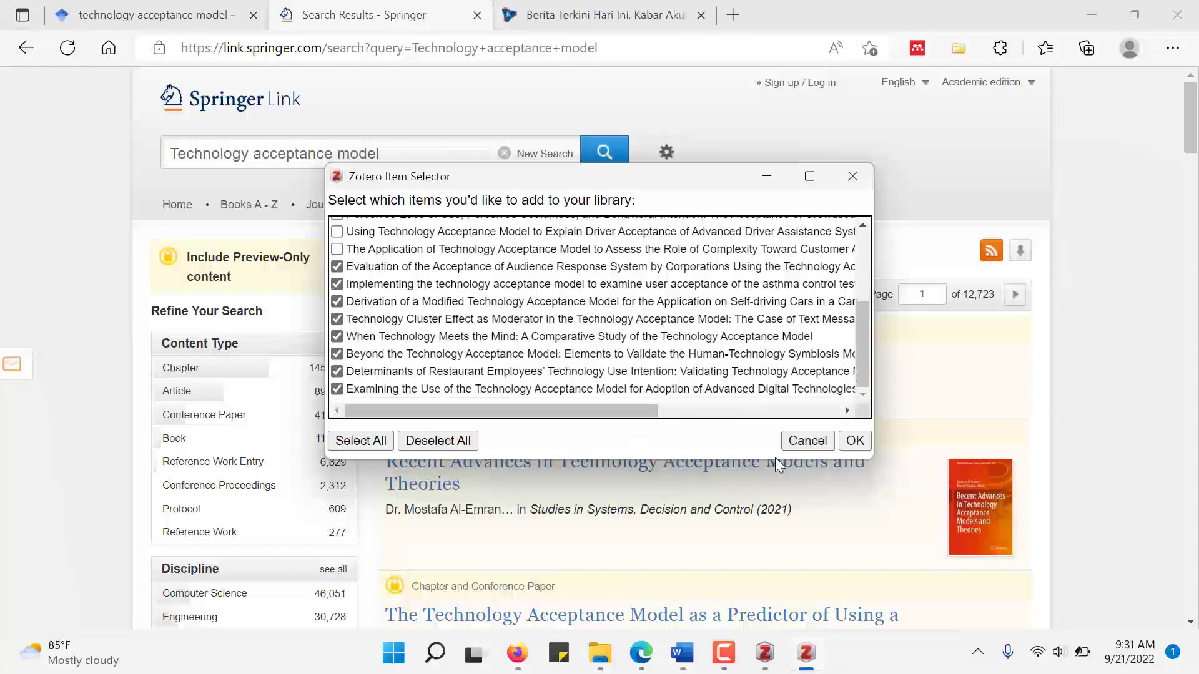
# Save the selected SpringerLink items to Zotero with Latihan 2 as the destination collection
pyautogui.click(852, 441)
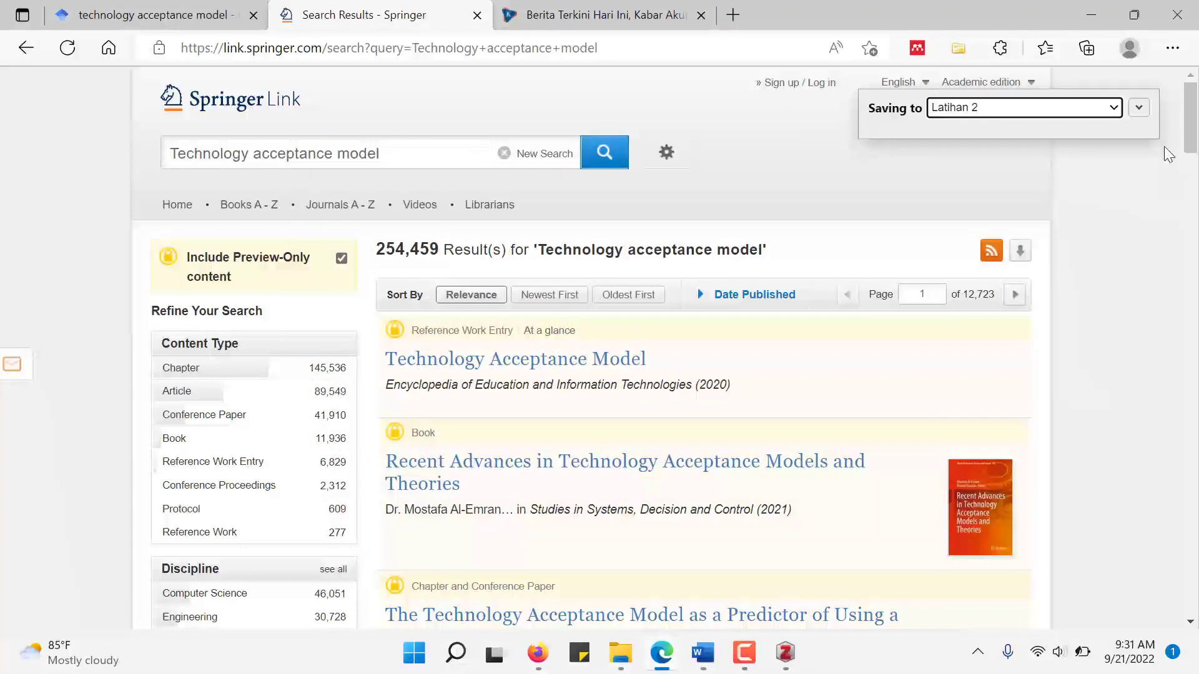
pyautogui.click(1143, 113)
pyautogui.click(1114, 346)
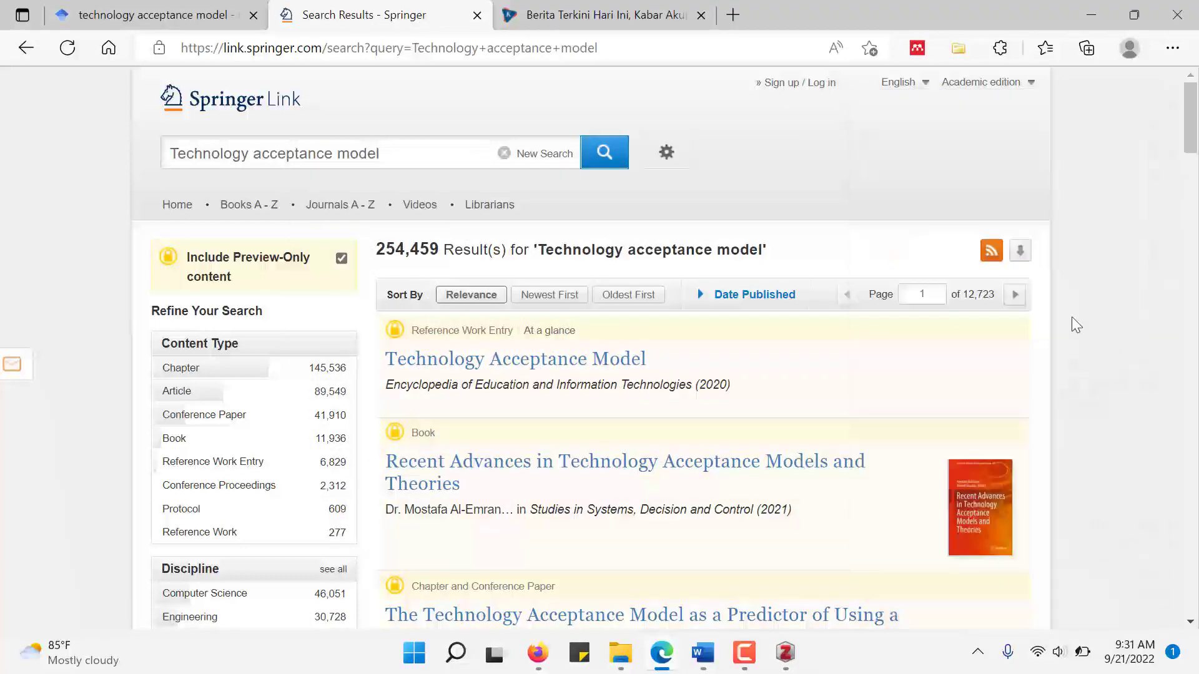
# Check the "Technology Acceptance Model" book section's details in Zotero and return to the Google Scholar results in Edge
pyautogui.click(785, 653)
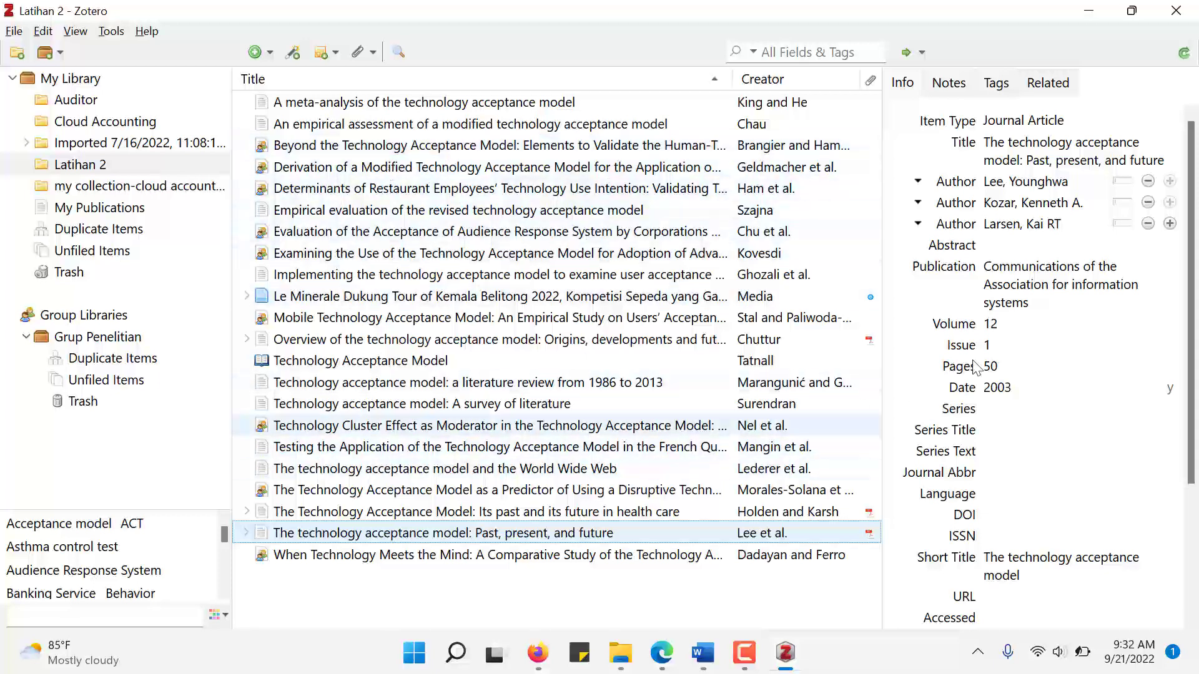
pyautogui.click(287, 361)
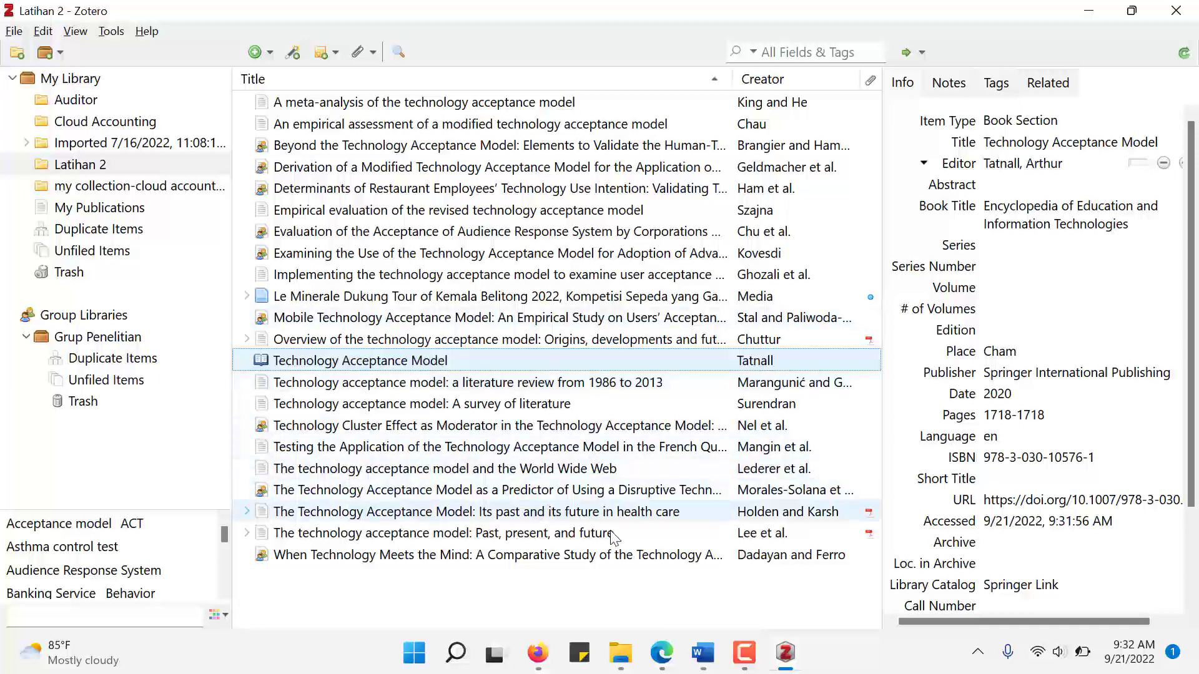
pyautogui.moveTo(663, 665)
pyautogui.click(776, 554)
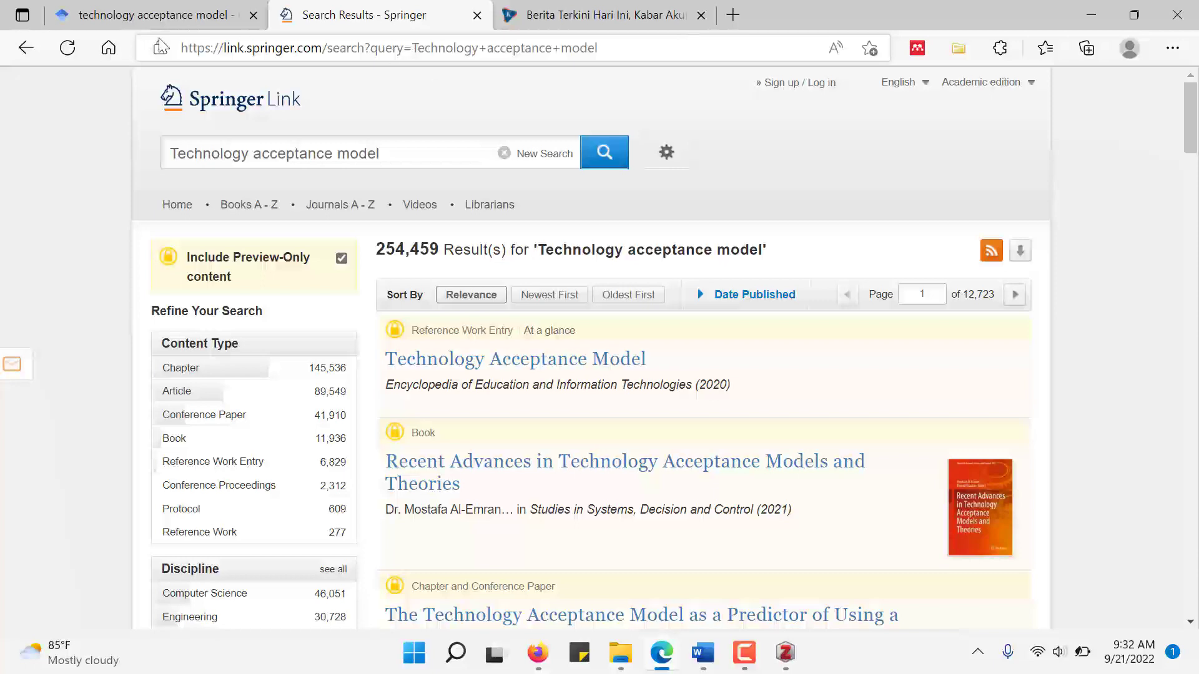
pyautogui.click(156, 15)
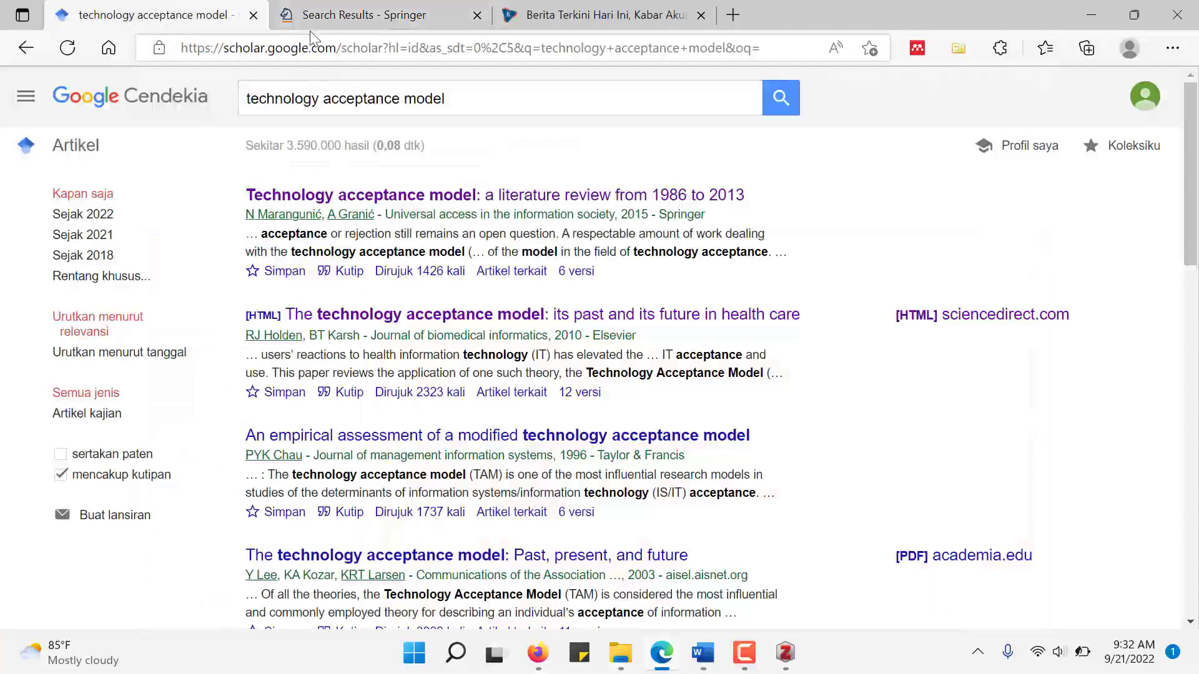
# Revisit the SpringerLink results and the Latihan 2 collection in Zotero, and return to the Google Scholar results in Edge
pyautogui.click(319, 15)
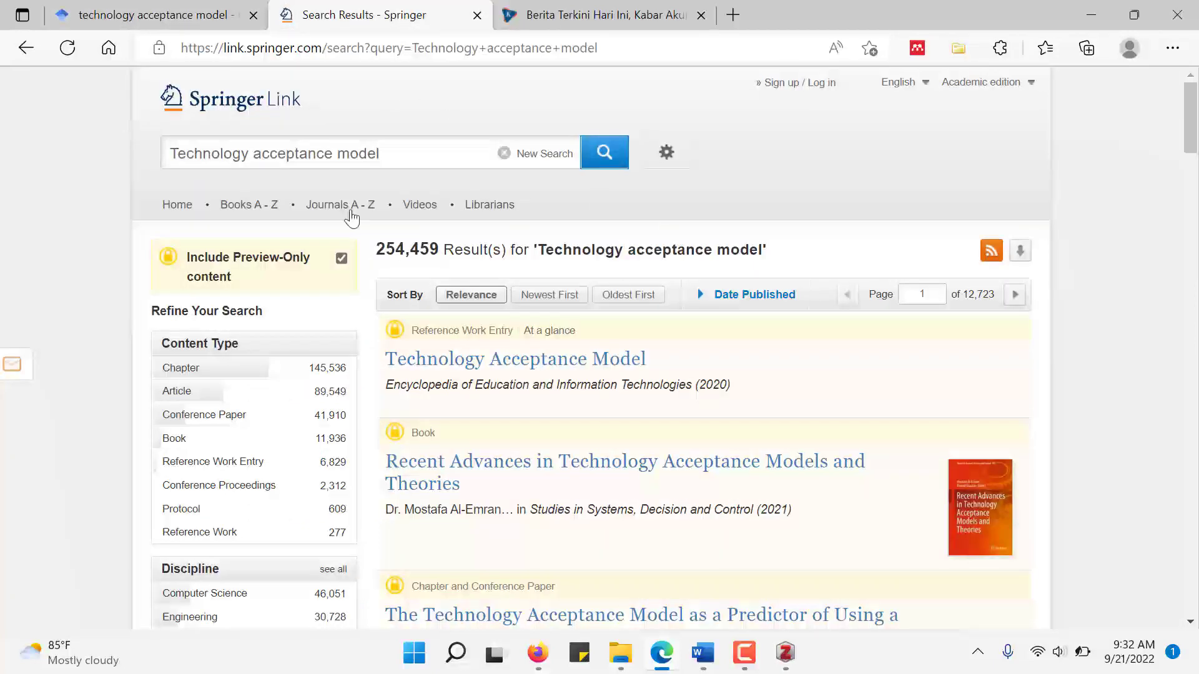
pyautogui.click(213, 18)
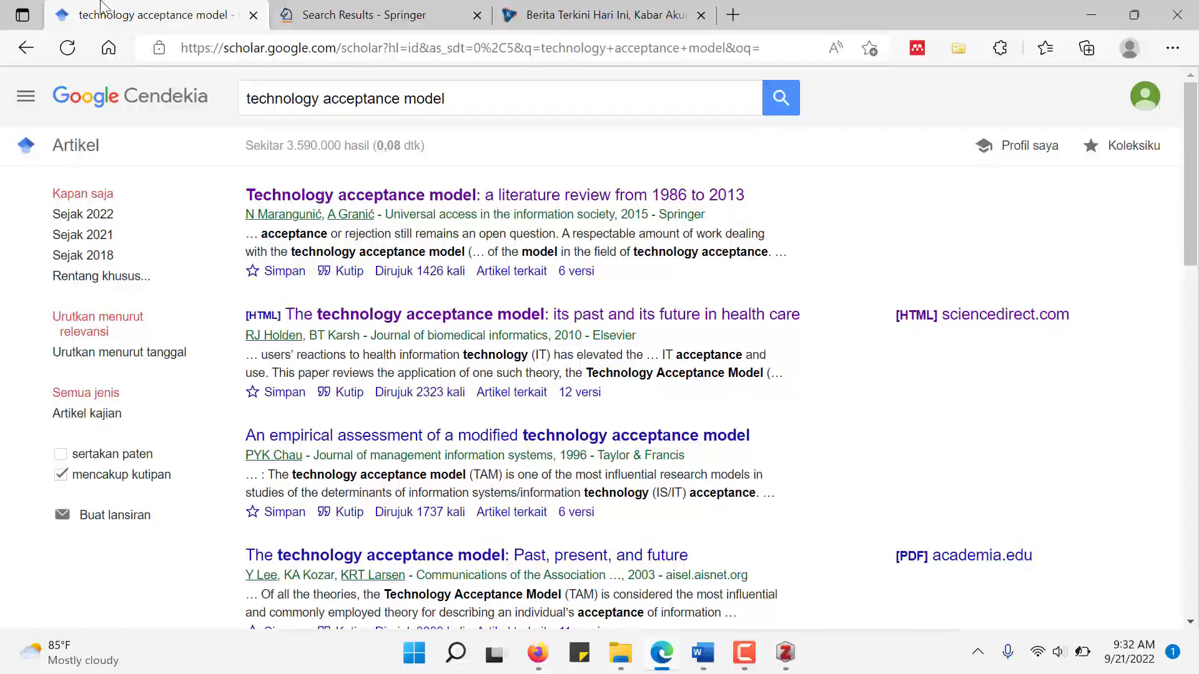
pyautogui.click(786, 653)
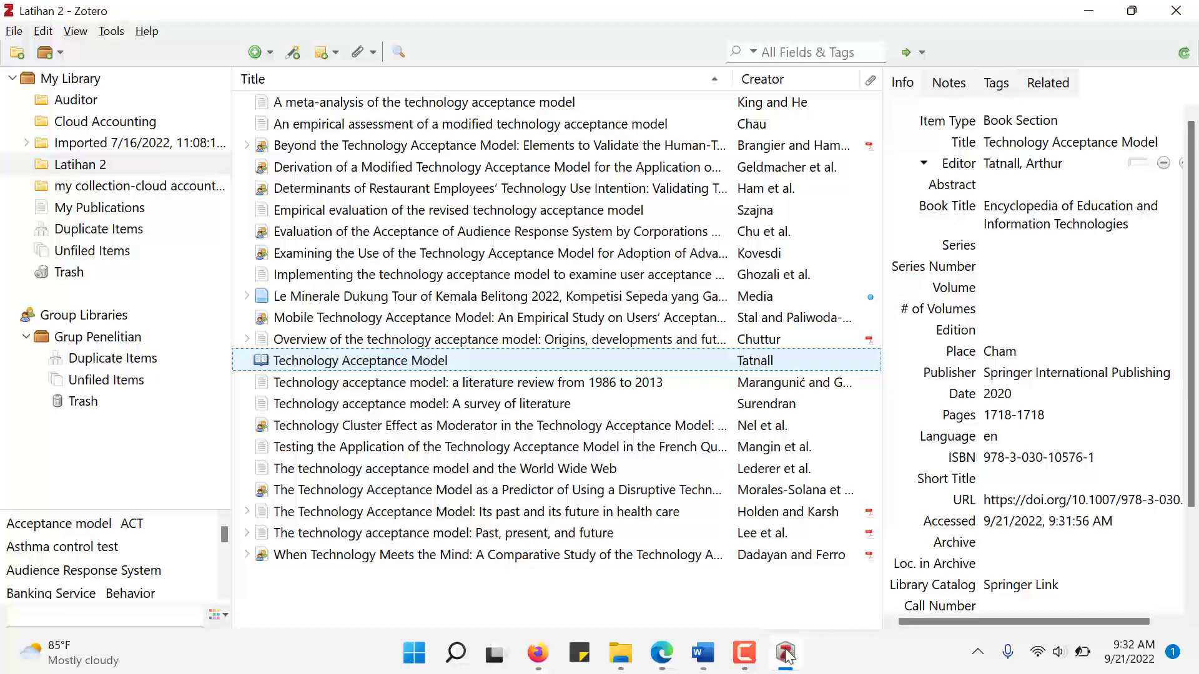
pyautogui.click(785, 653)
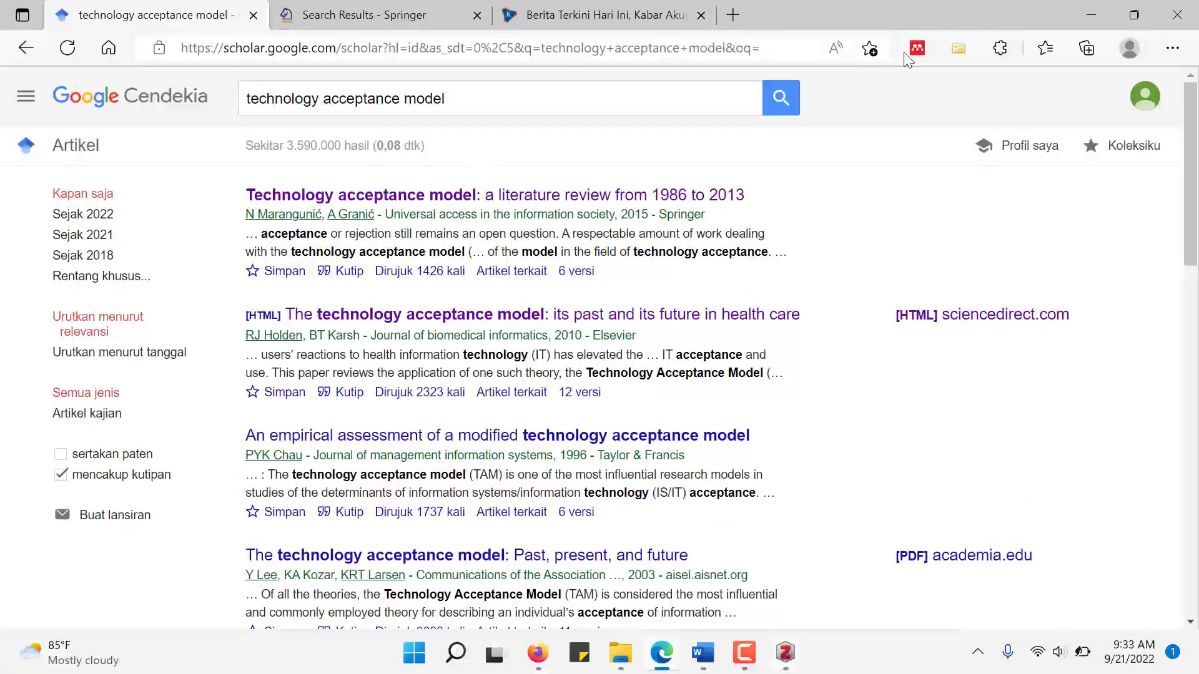
# Save "Empirical evaluation of the revised technology acceptance model" from the Google Scholar results to Zotero's Latihan 2 collection
pyautogui.click(953, 52)
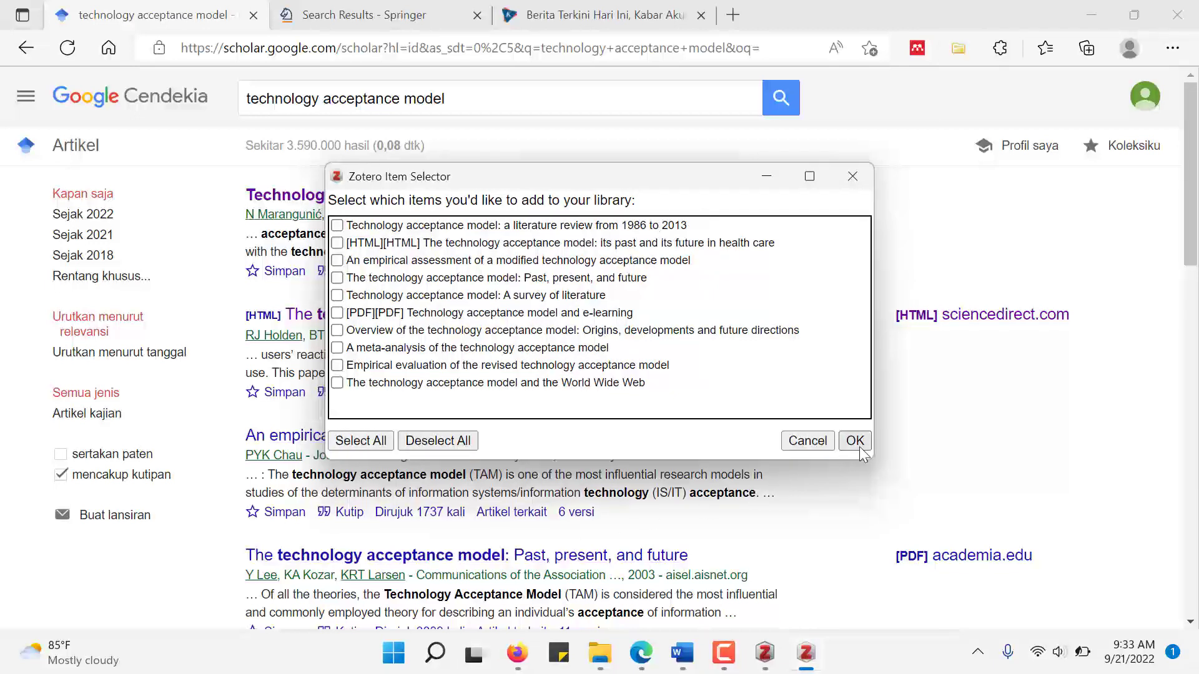
pyautogui.click(811, 443)
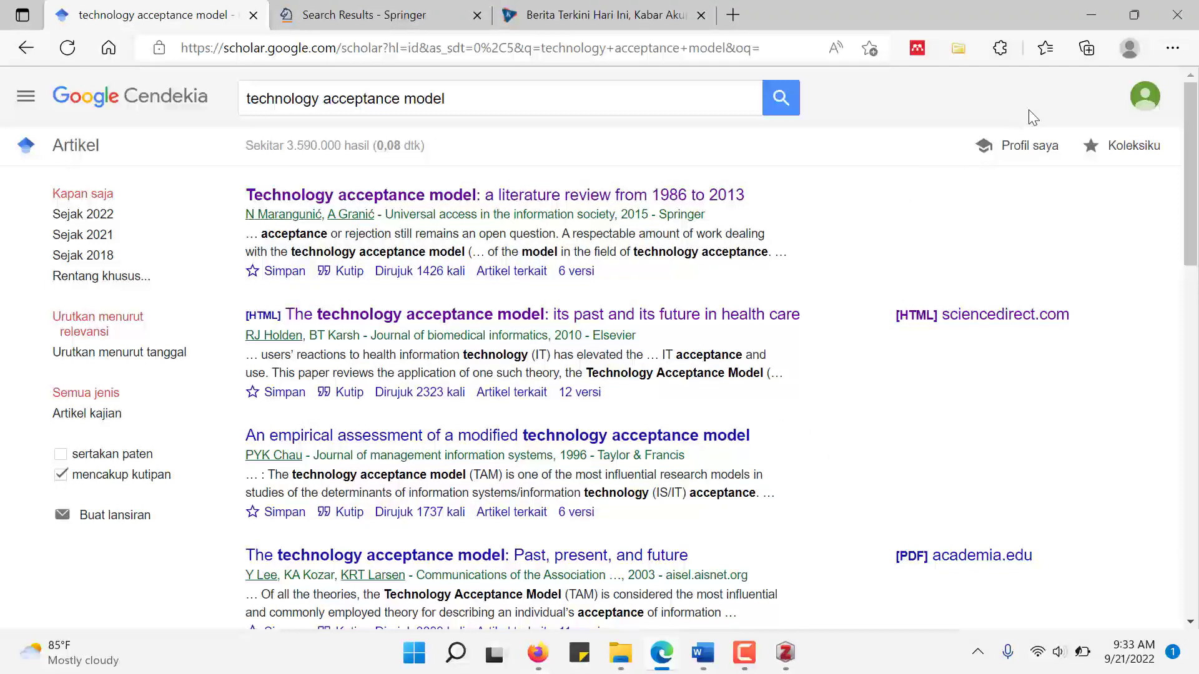
pyautogui.click(958, 48)
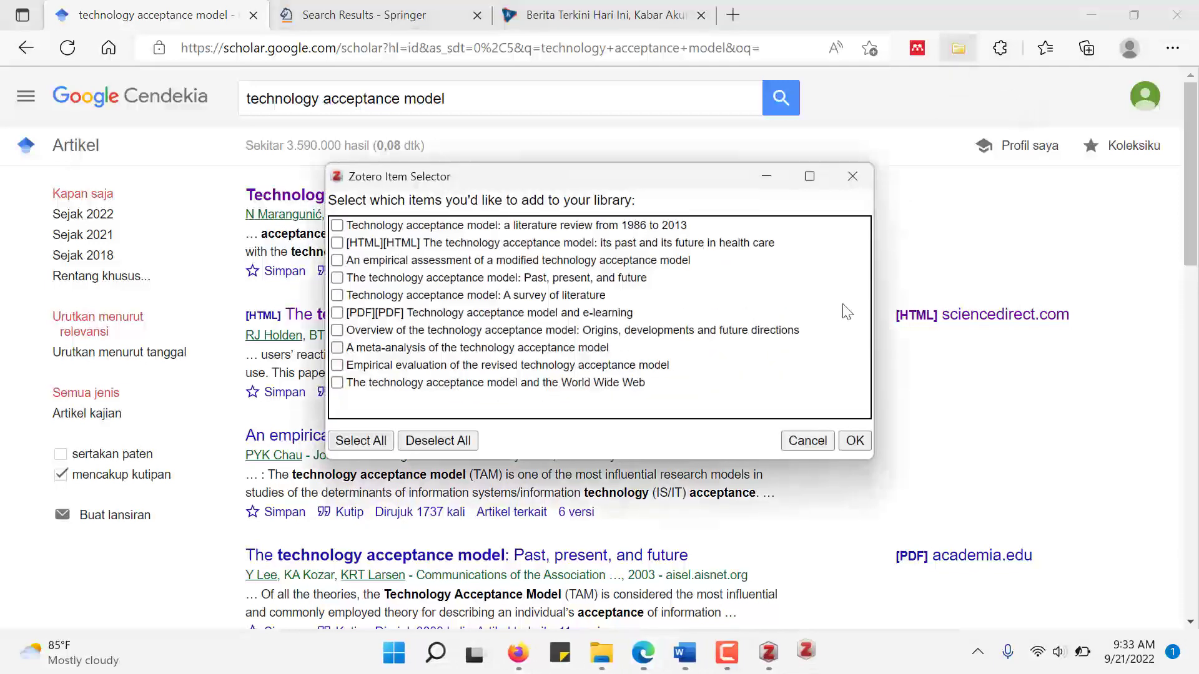
pyautogui.click(622, 367)
pyautogui.click(844, 440)
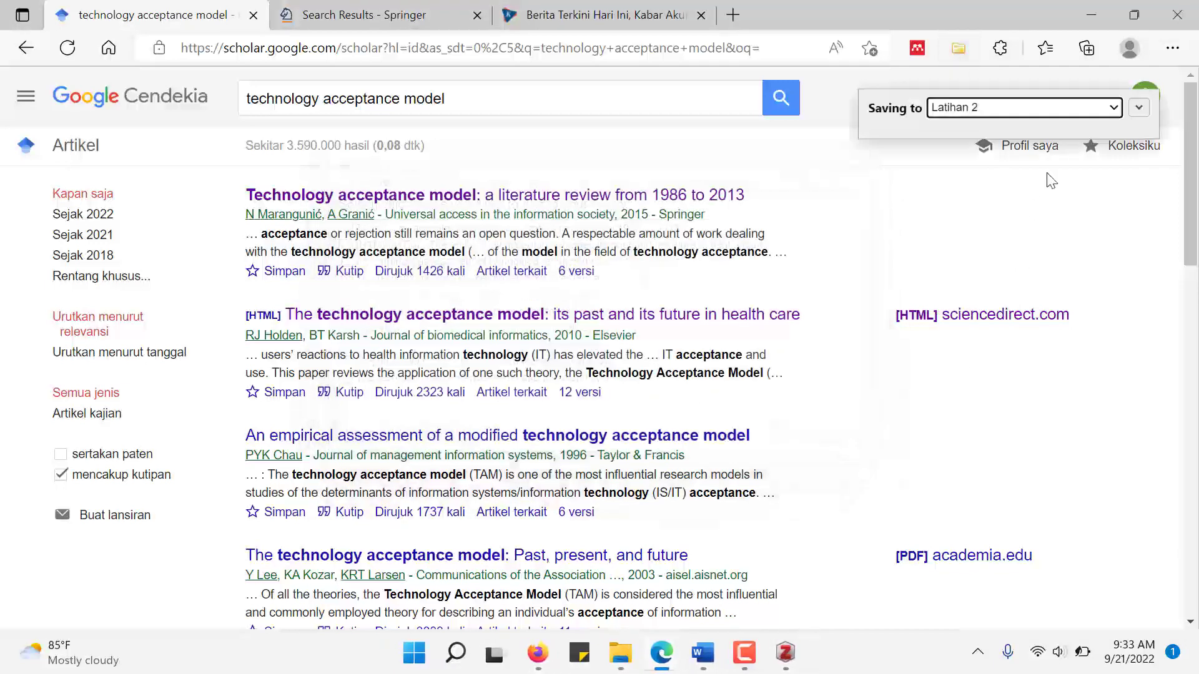
pyautogui.click(1139, 108)
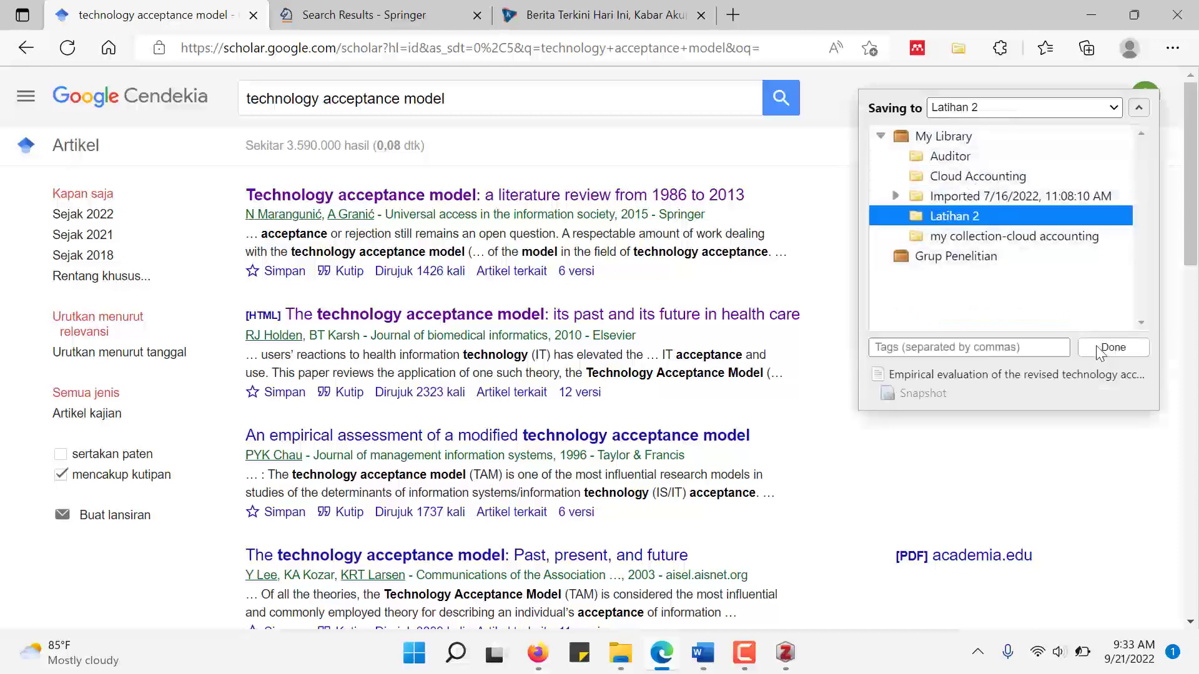
# Open the ScienceDirect version of "The technology acceptance model: its past and its future in health care" from the Google Scholar results
pyautogui.click(899, 314)
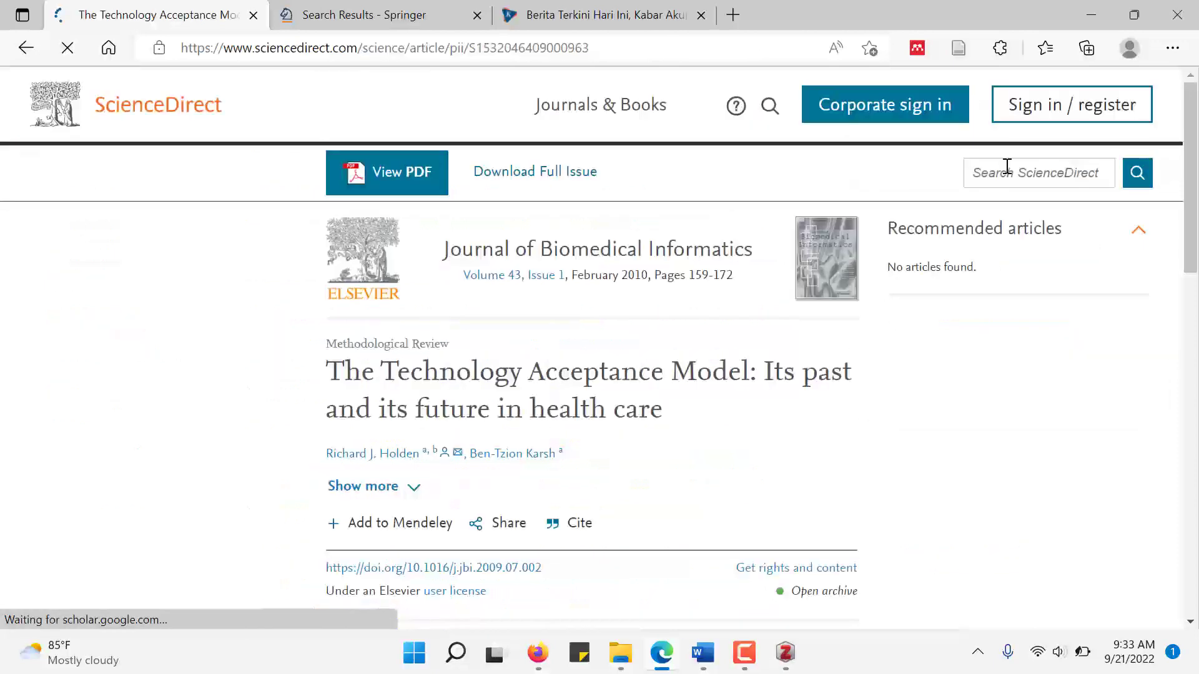